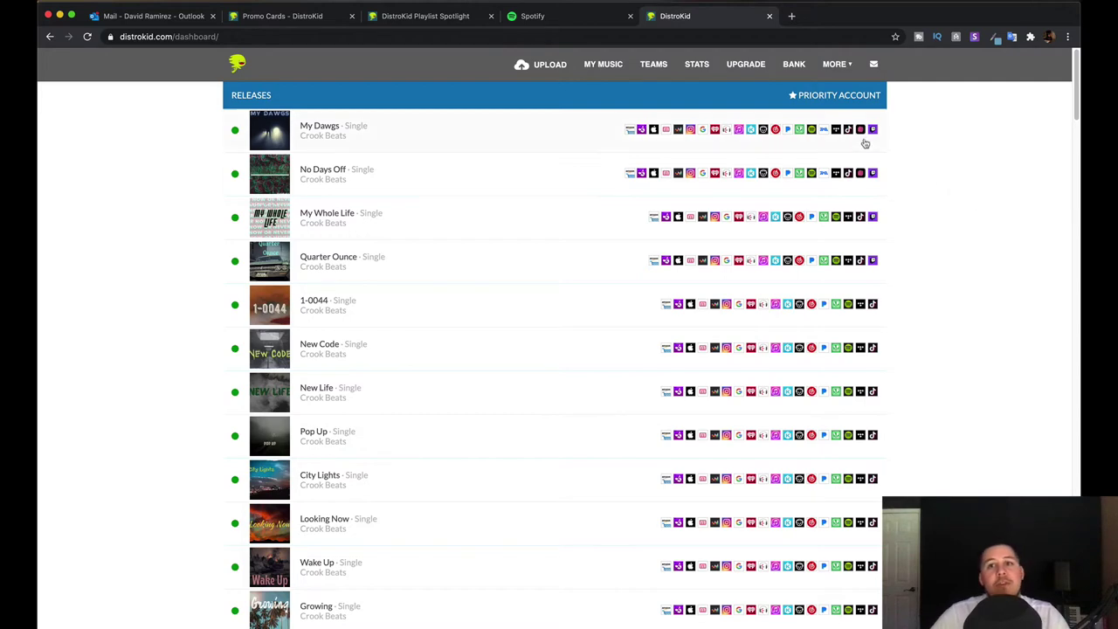
Open Playlist Spotlight from MORE and play, then stop, previews of Voices and Beef
click(834, 64)
click(765, 172)
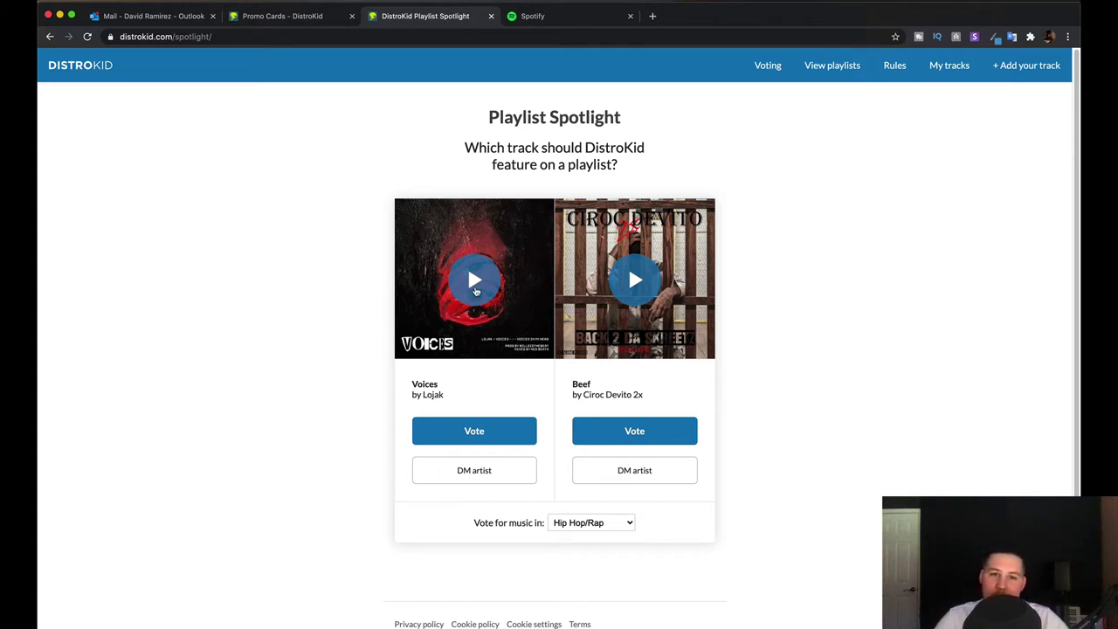
click(476, 291)
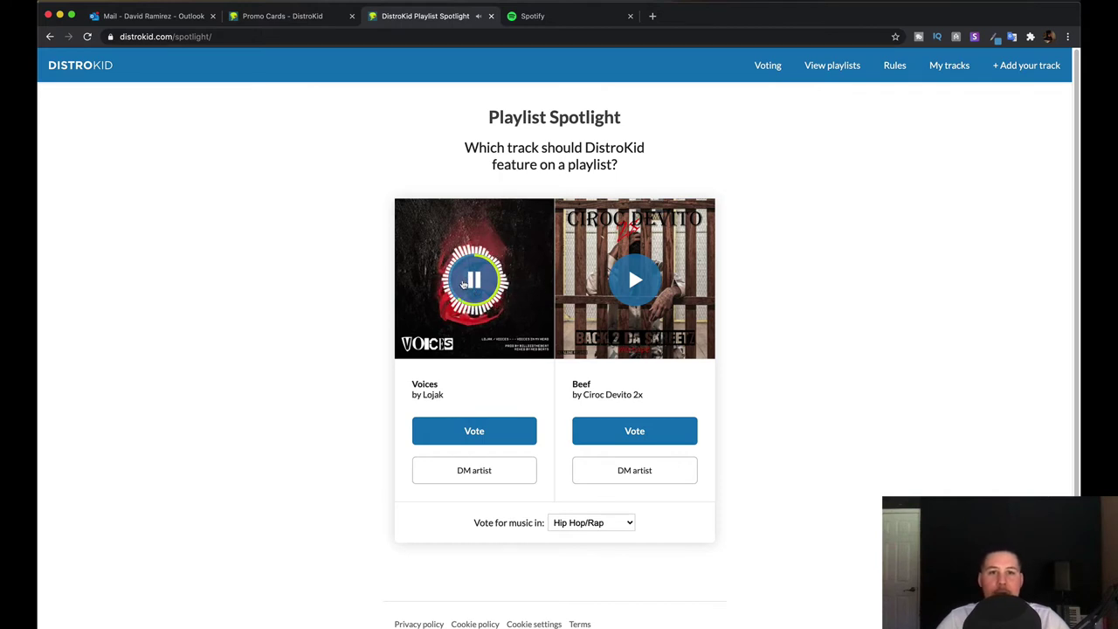
click(464, 283)
click(624, 284)
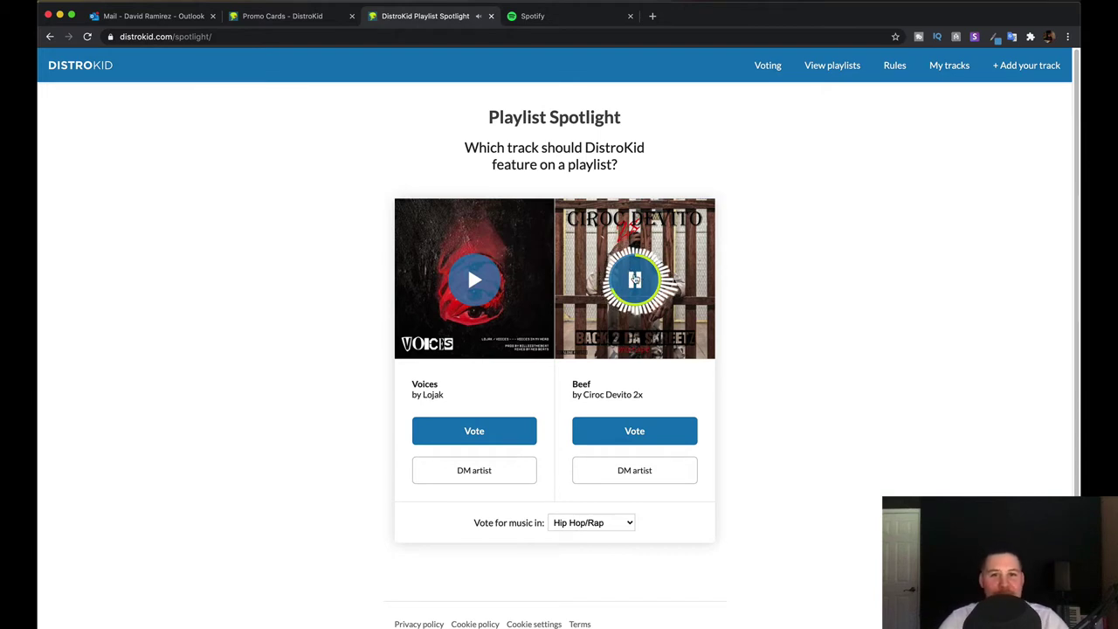
click(629, 271)
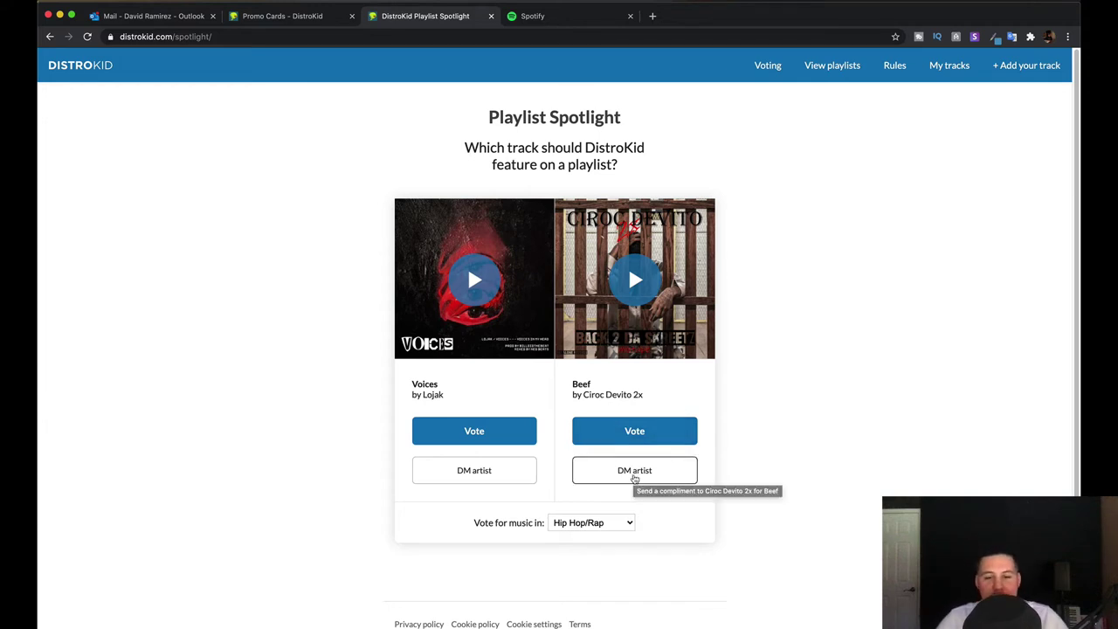
Send Beef's artist the message 'you music is dope keep it up'
click(634, 476)
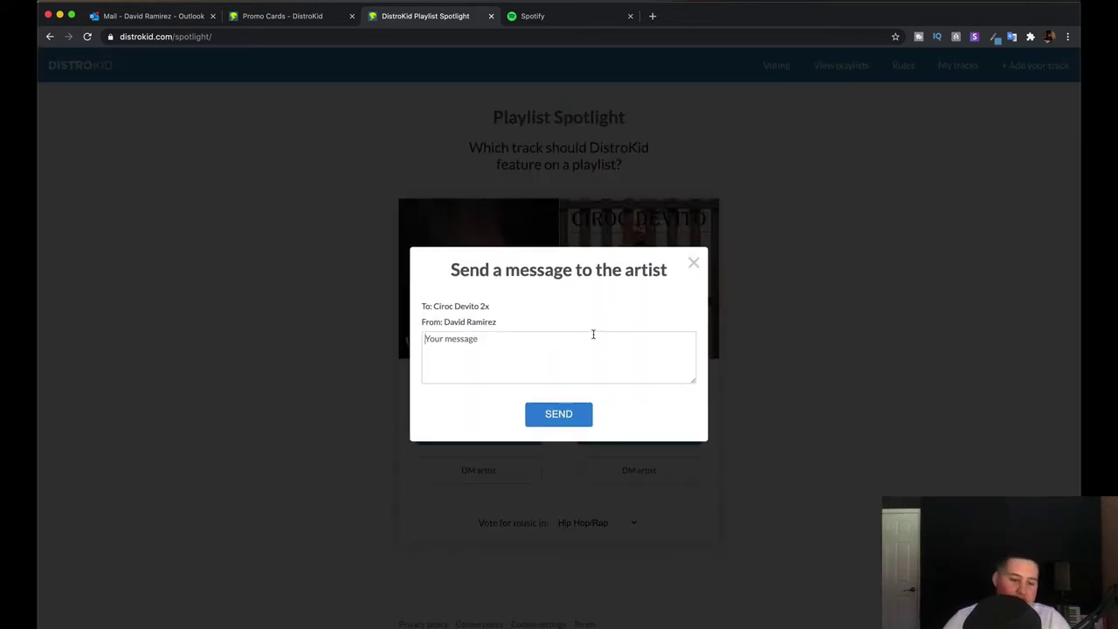
click(593, 335)
text(you music is dope keep it up)
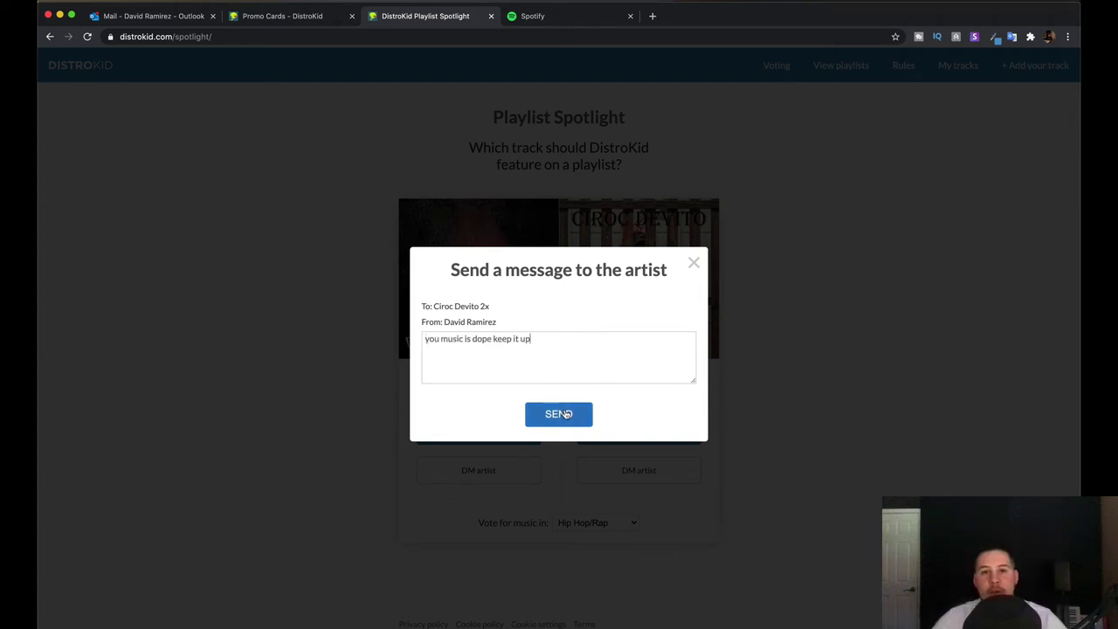
click(566, 415)
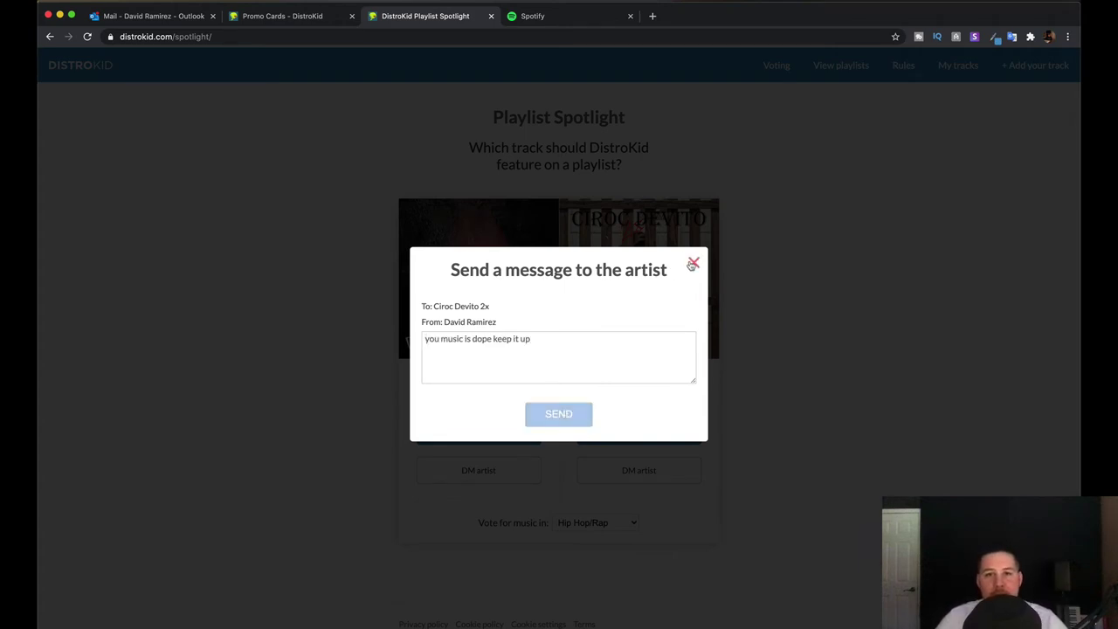
click(693, 265)
Check the voting genre list, keeping Hip Hop/Rap selected
click(624, 523)
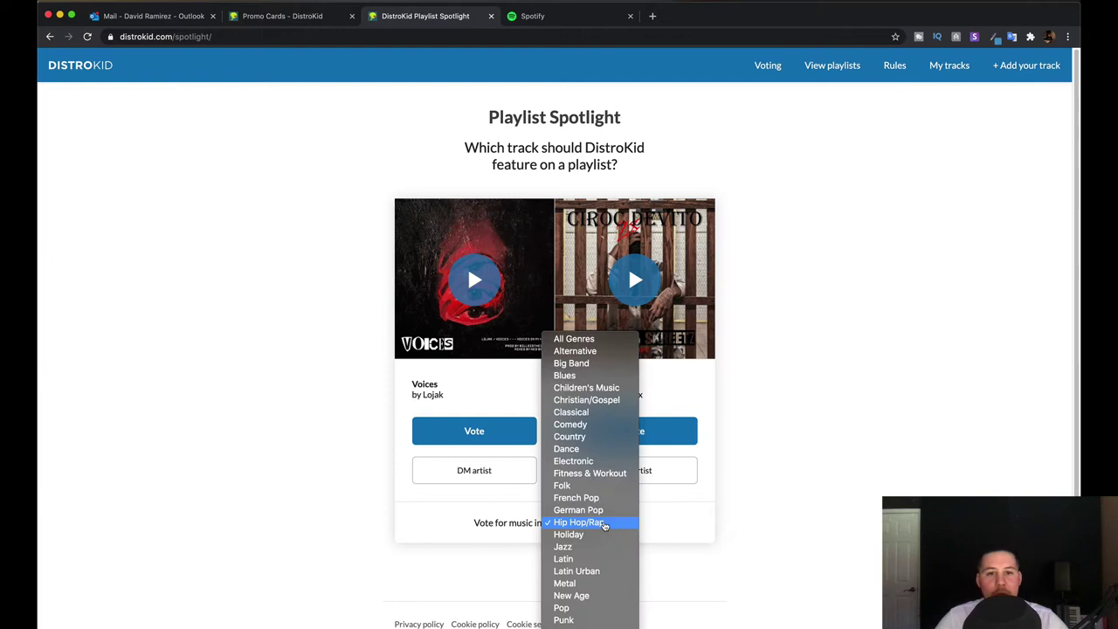
scroll(591, 472, down, 3)
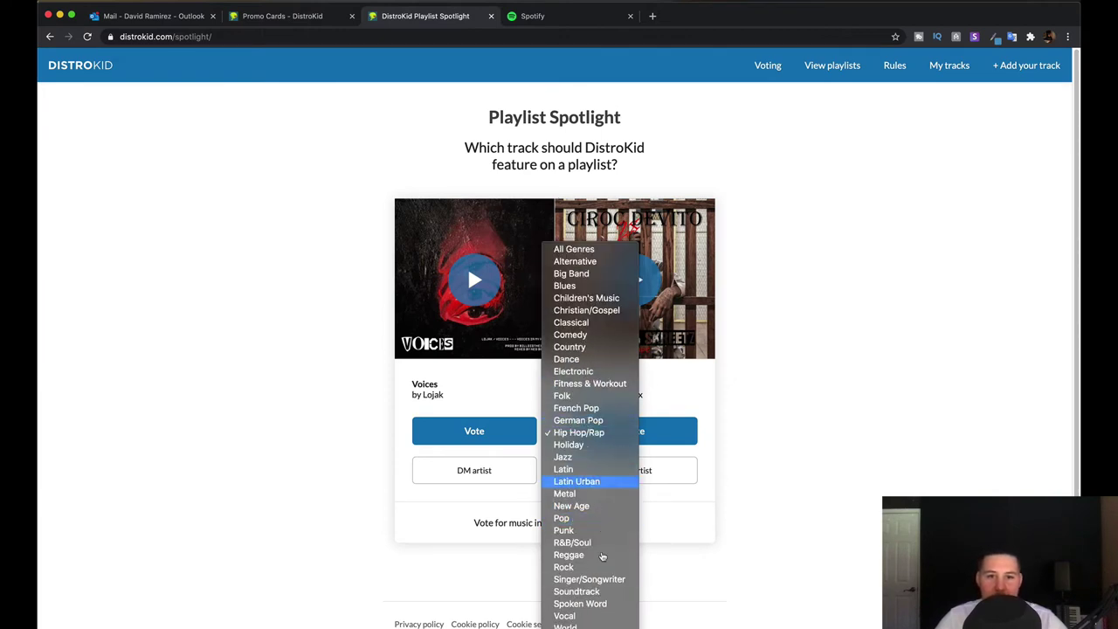
click(769, 393)
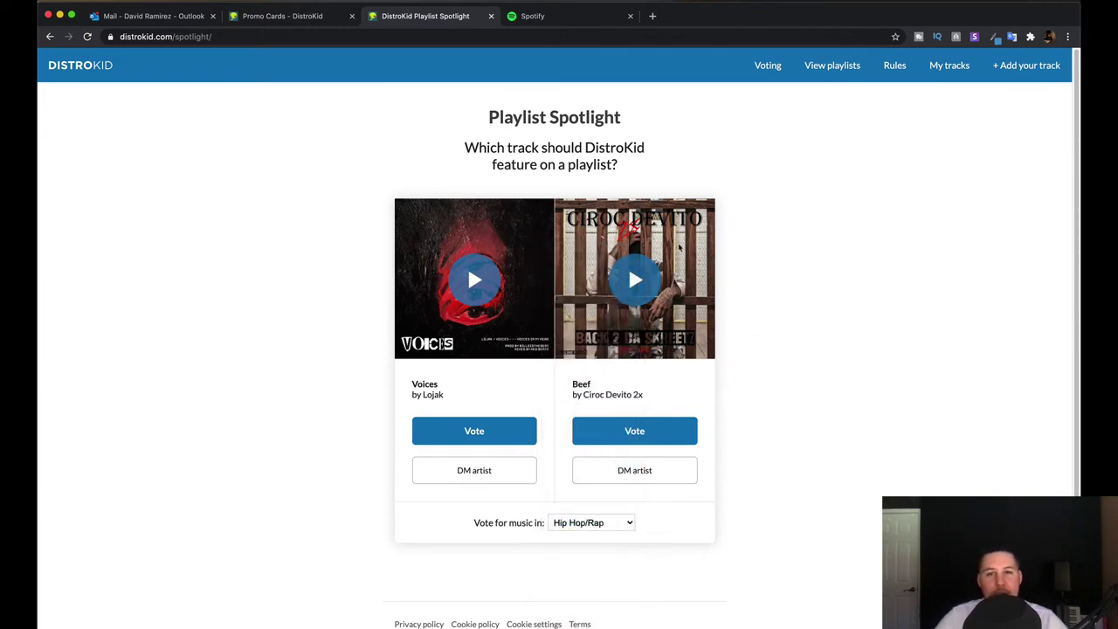
Show DistroKid's Spotify playlists and scroll through the Public Playlists grid
click(772, 78)
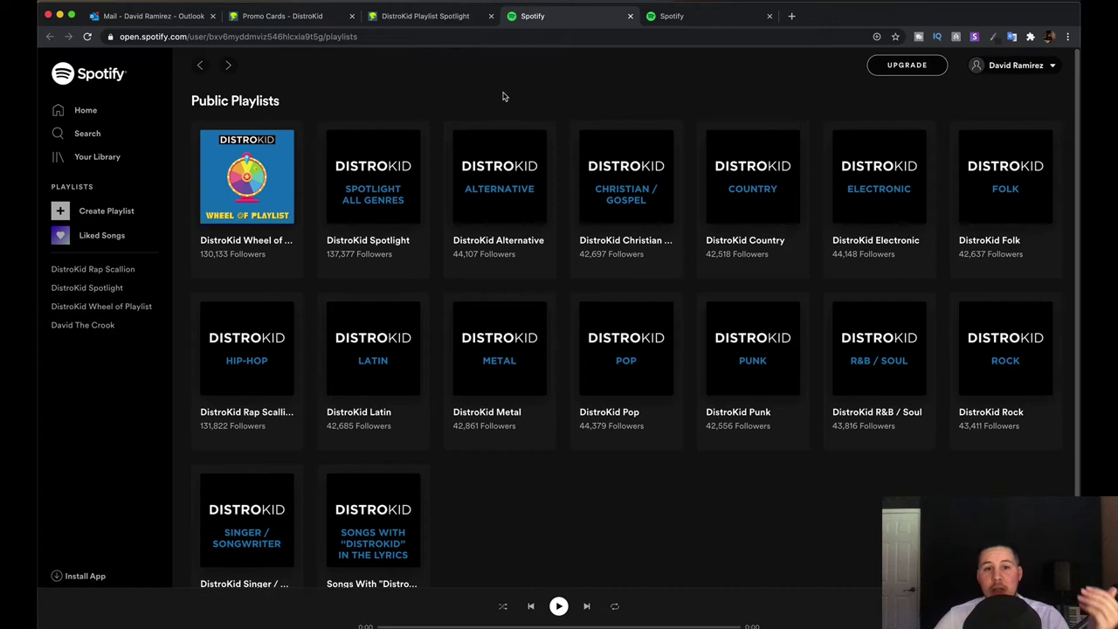
scroll(504, 151, down, 1)
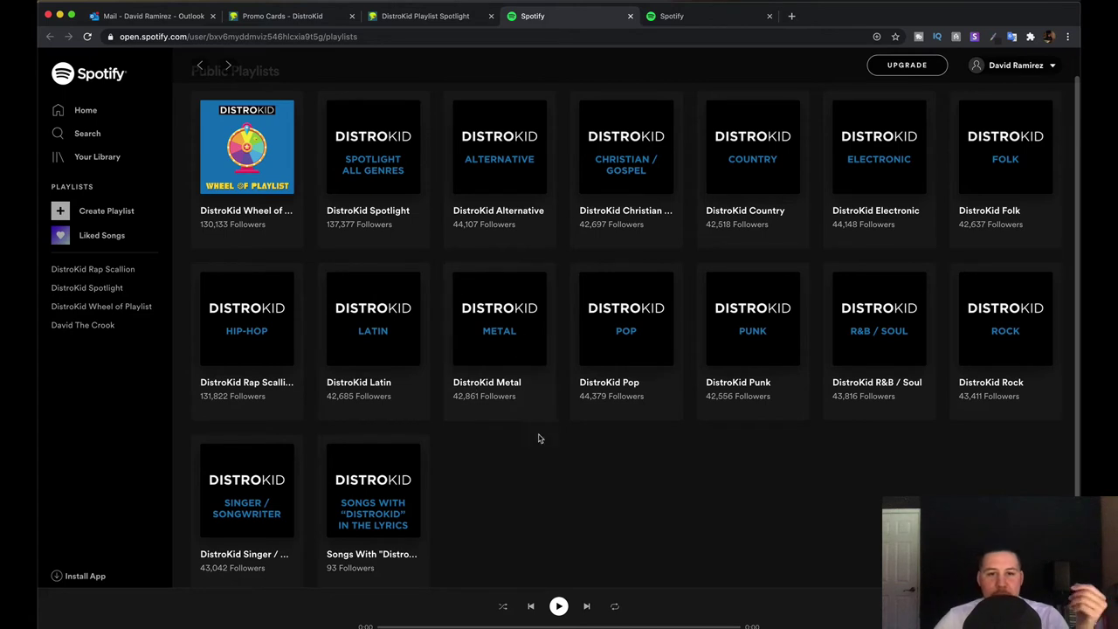
scroll(538, 439, up, 1)
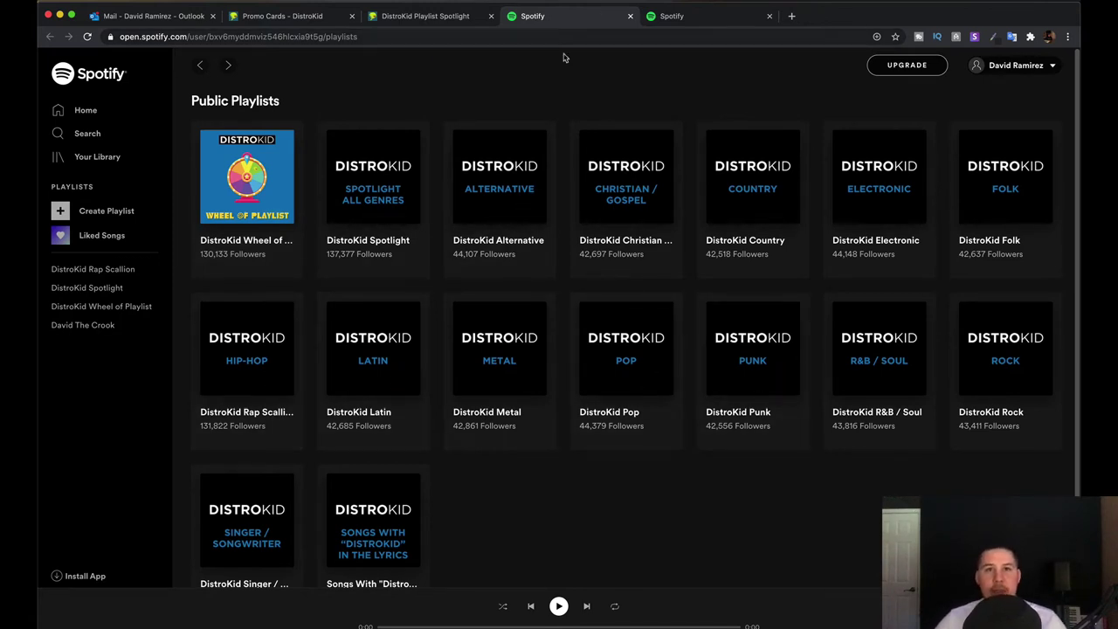
Start a Playlist Spotlight submission with the single Memory Lane
click(426, 16)
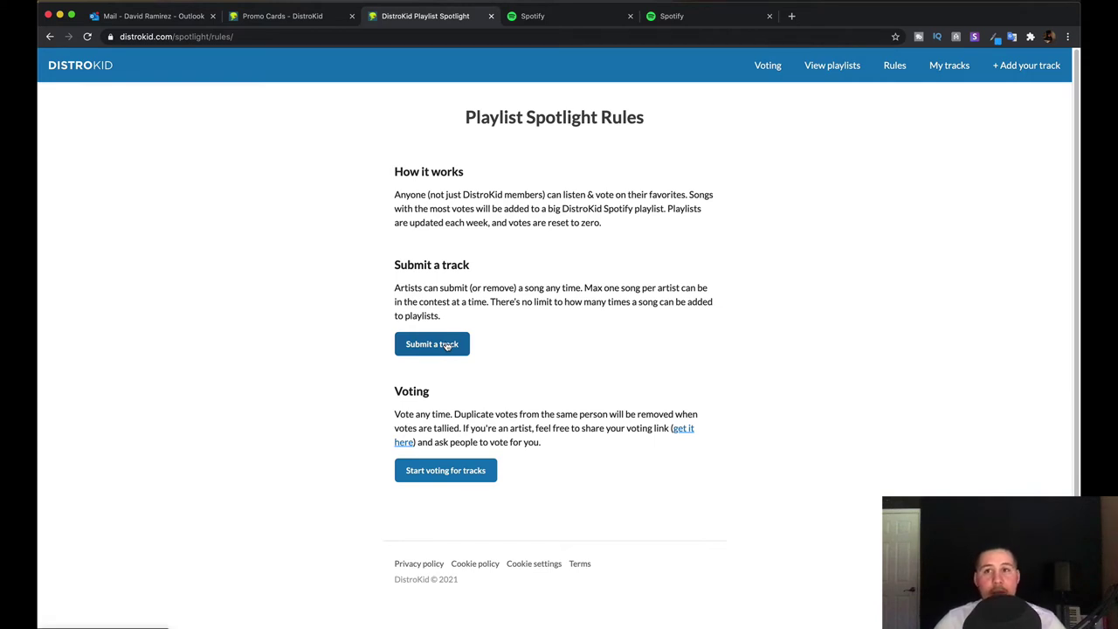
click(1026, 66)
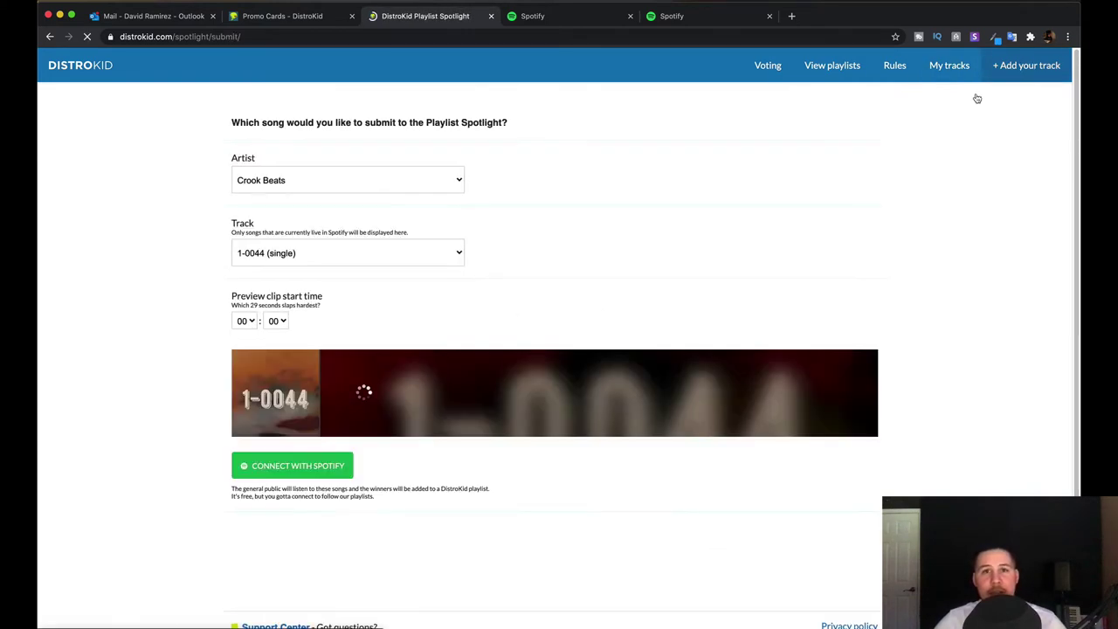
click(350, 175)
click(350, 177)
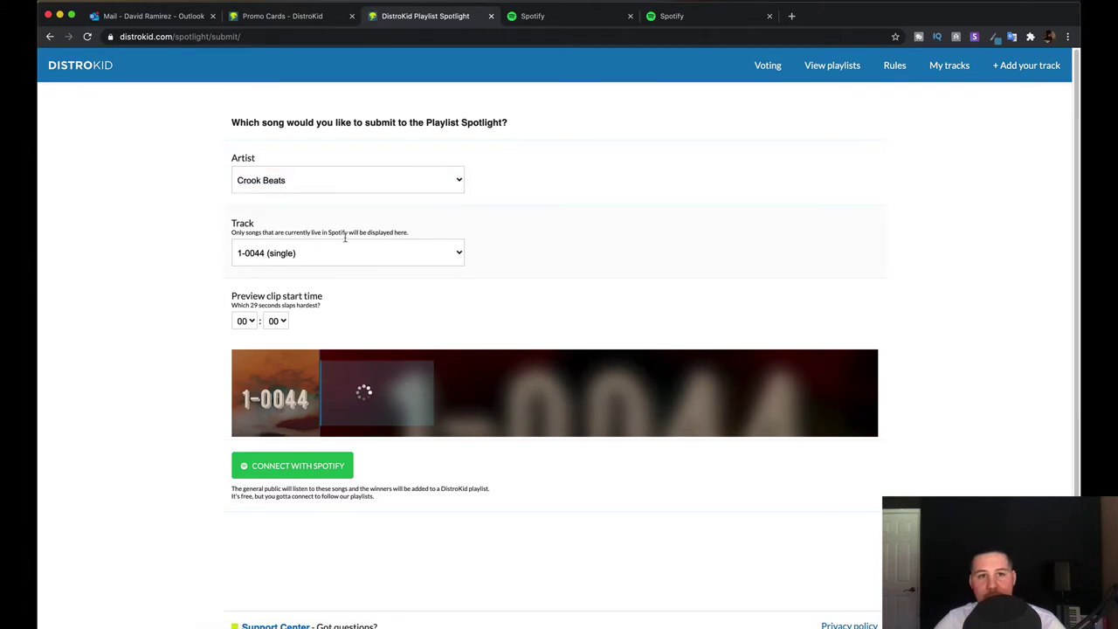
click(349, 253)
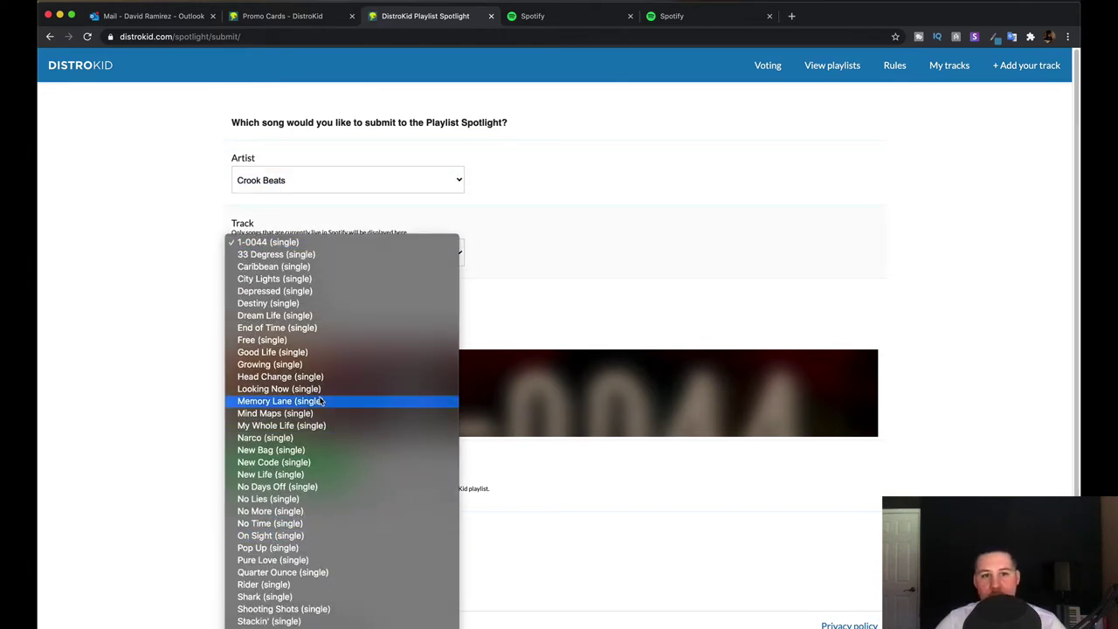
click(321, 400)
Set the preview start to 00:15, confirm replacing the entry, and copy the share link
click(243, 323)
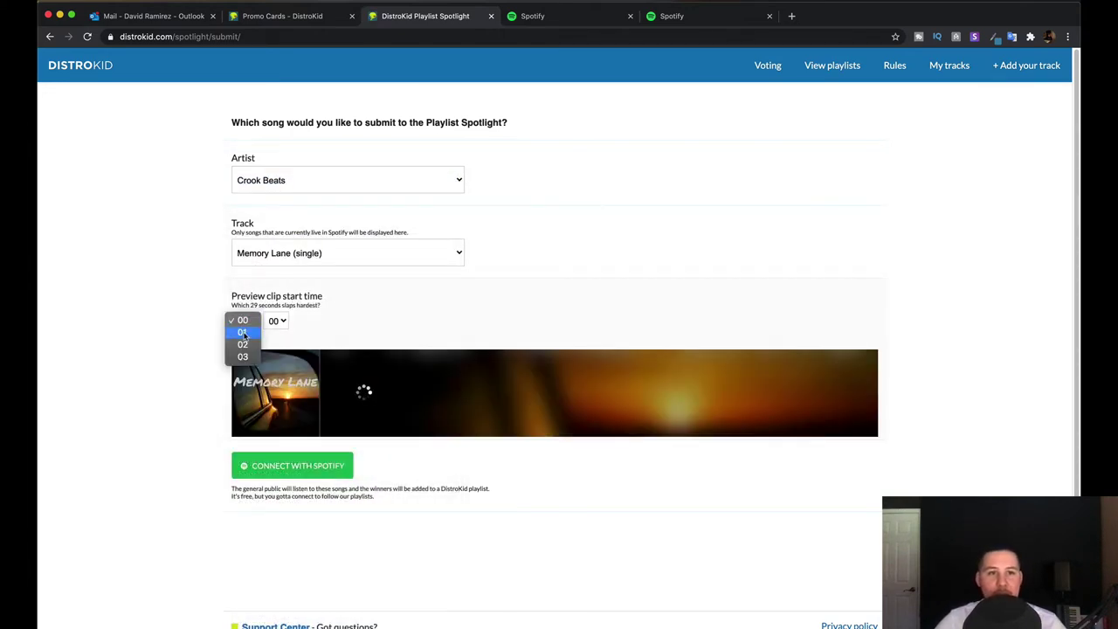
click(276, 320)
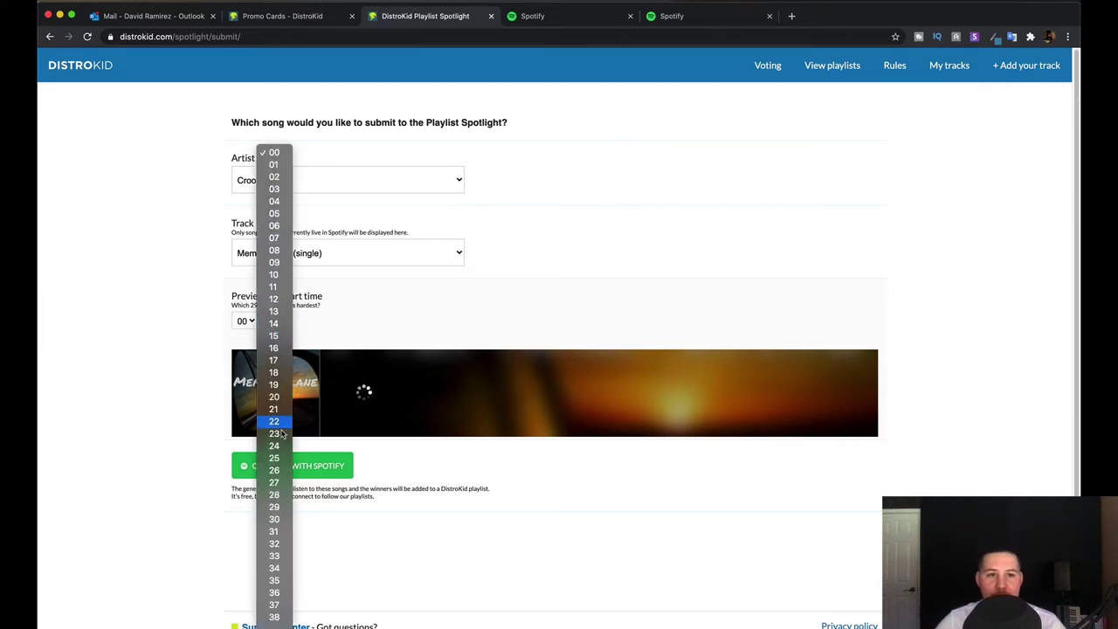
click(553, 291)
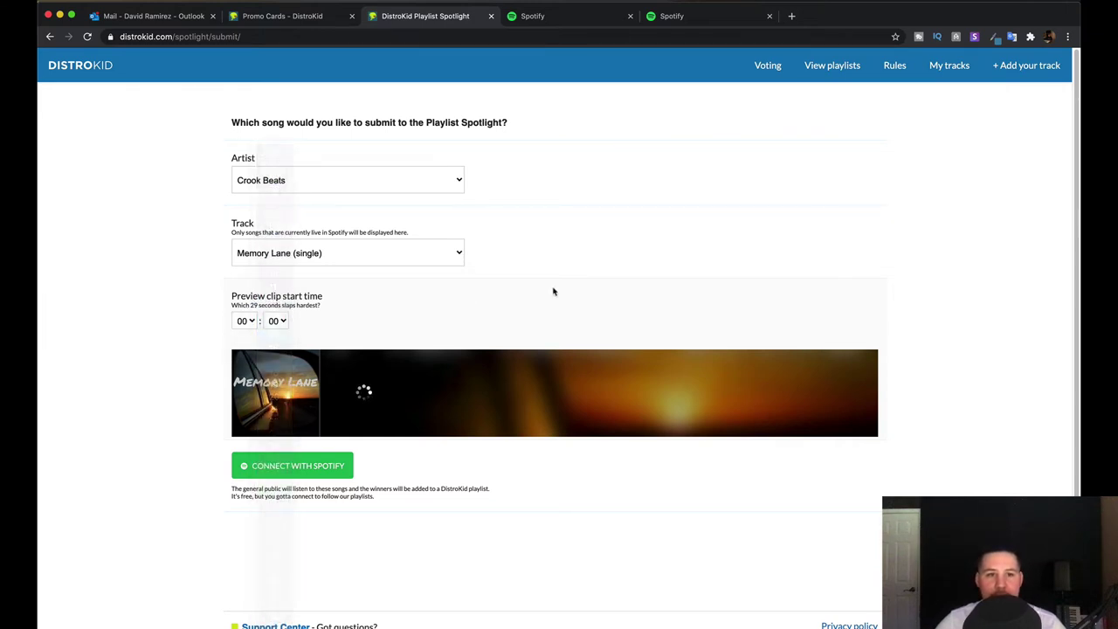
text(15)
scroll(382, 481, down, 3)
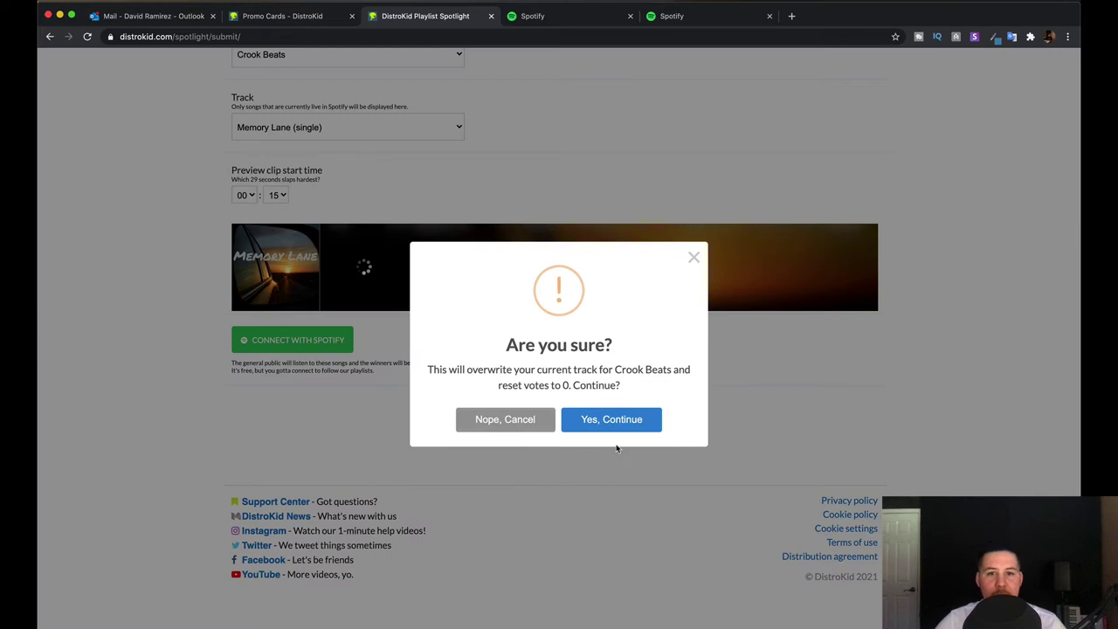
click(614, 421)
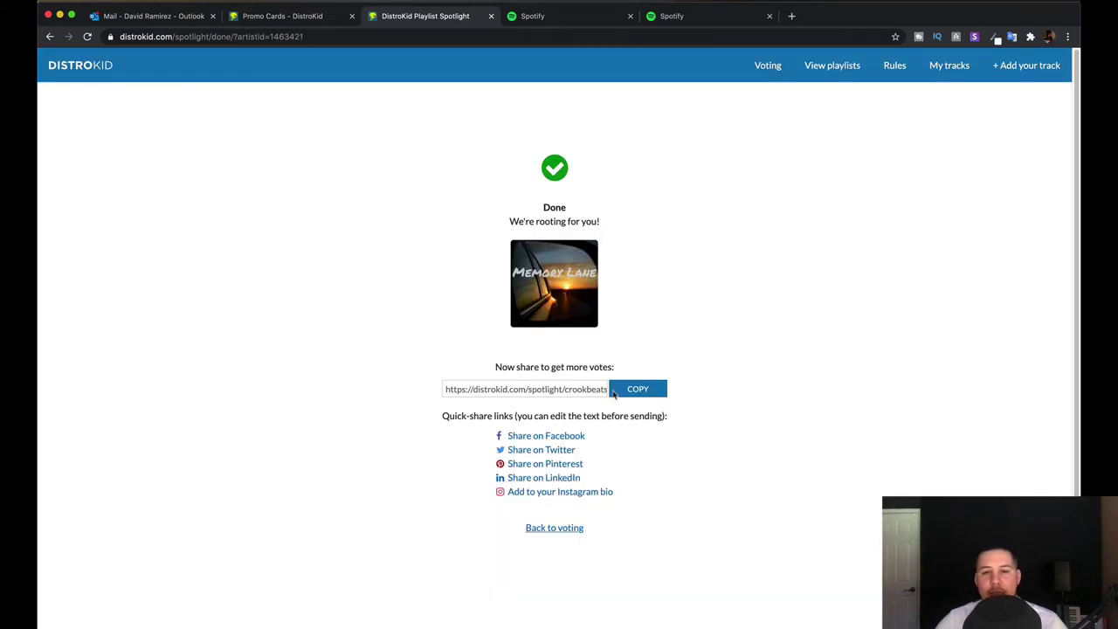
triple_click(565, 390)
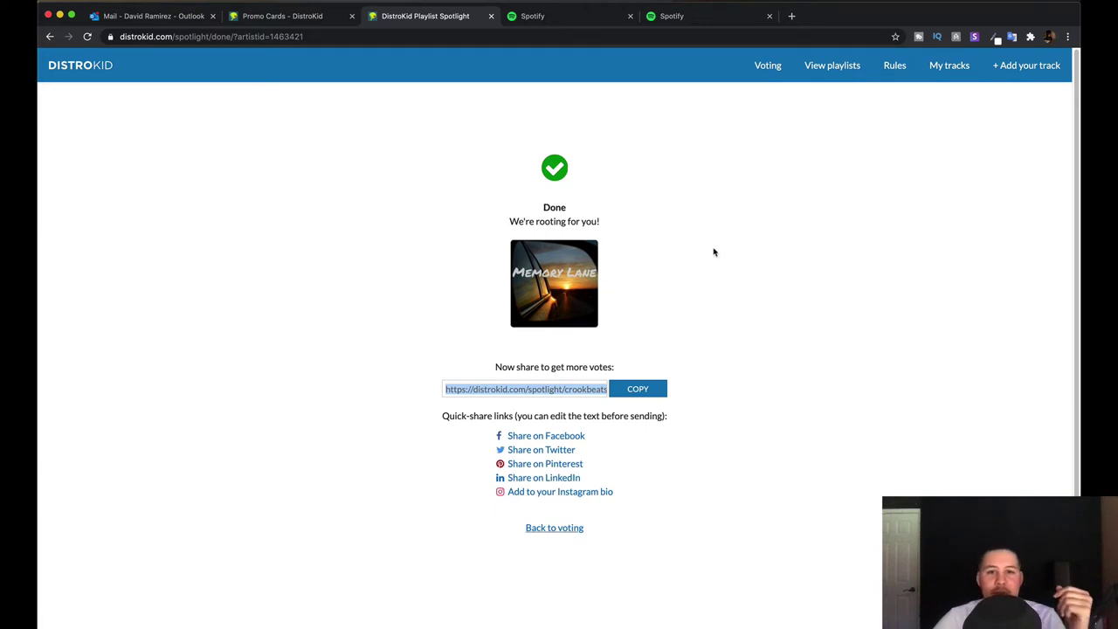
key(ctrl+shift+Tab)
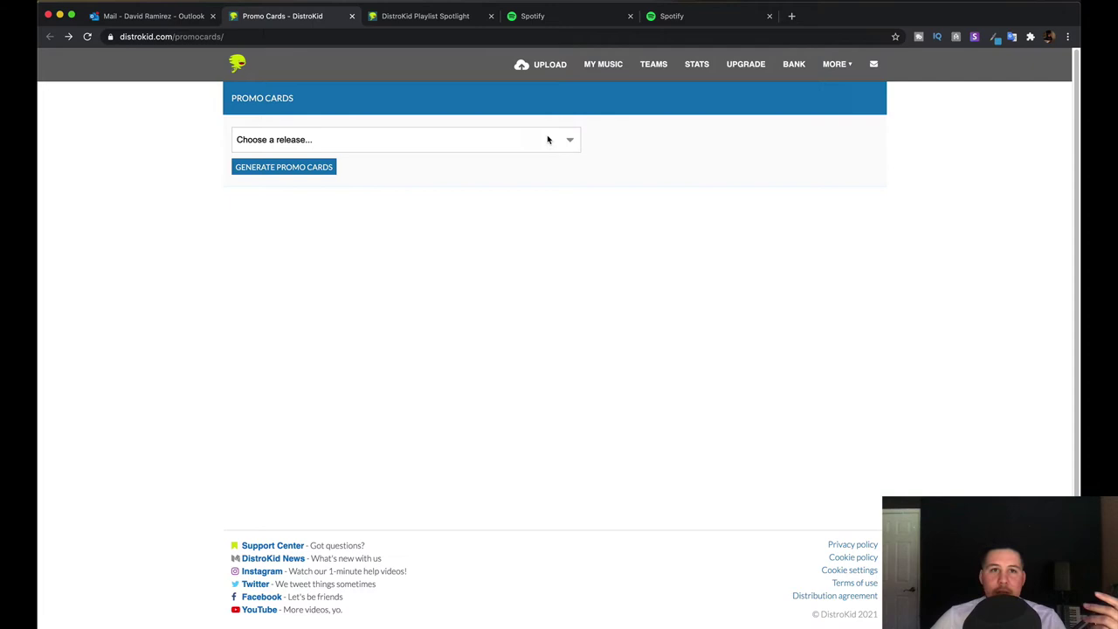
Download a Narco promo card and view the saved promo_card (1).jpg
click(548, 142)
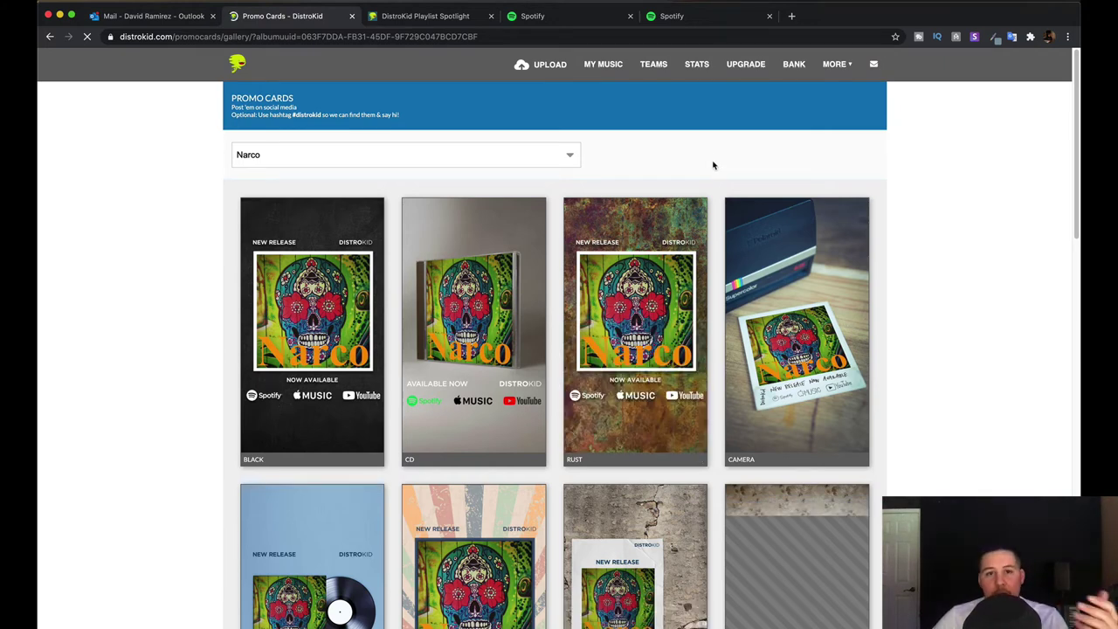
scroll(664, 227, down, 1)
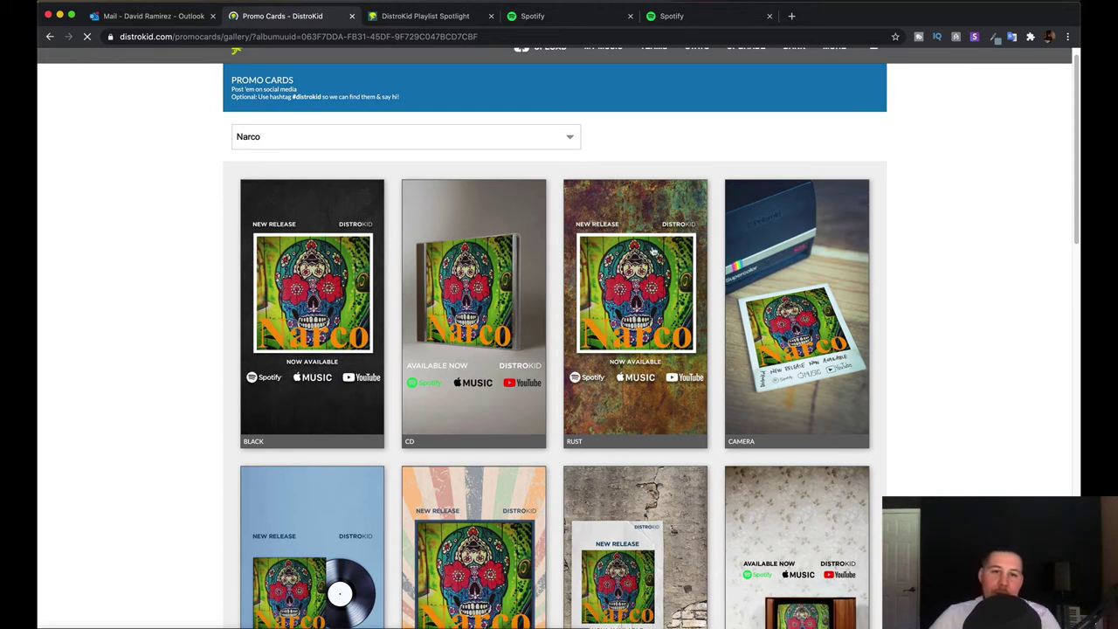
scroll(651, 252, down, 2)
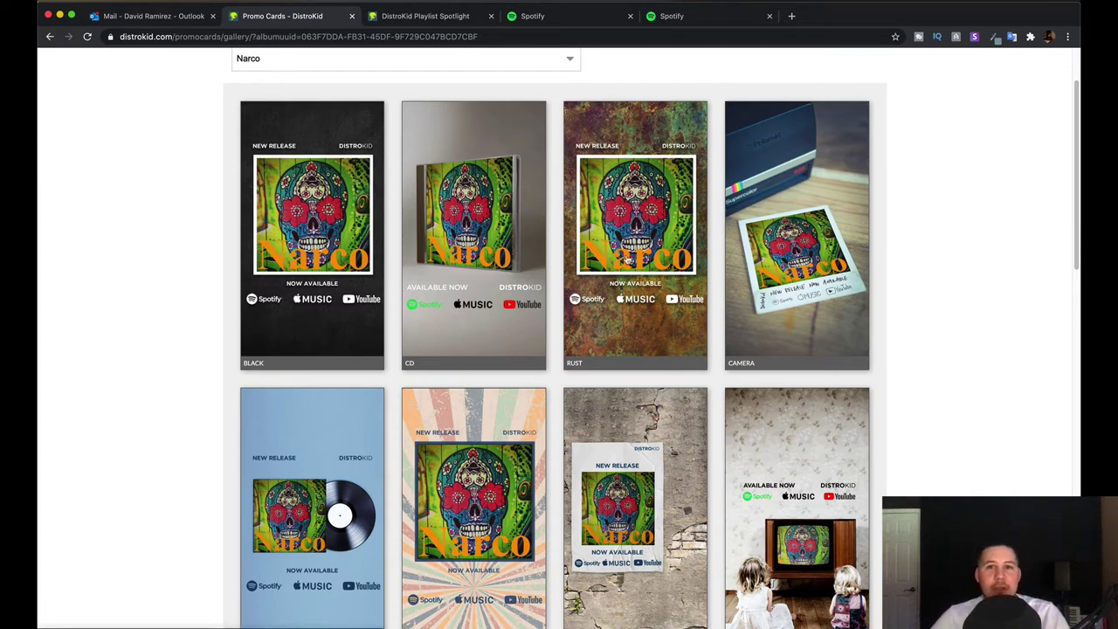
scroll(747, 267, down, 1)
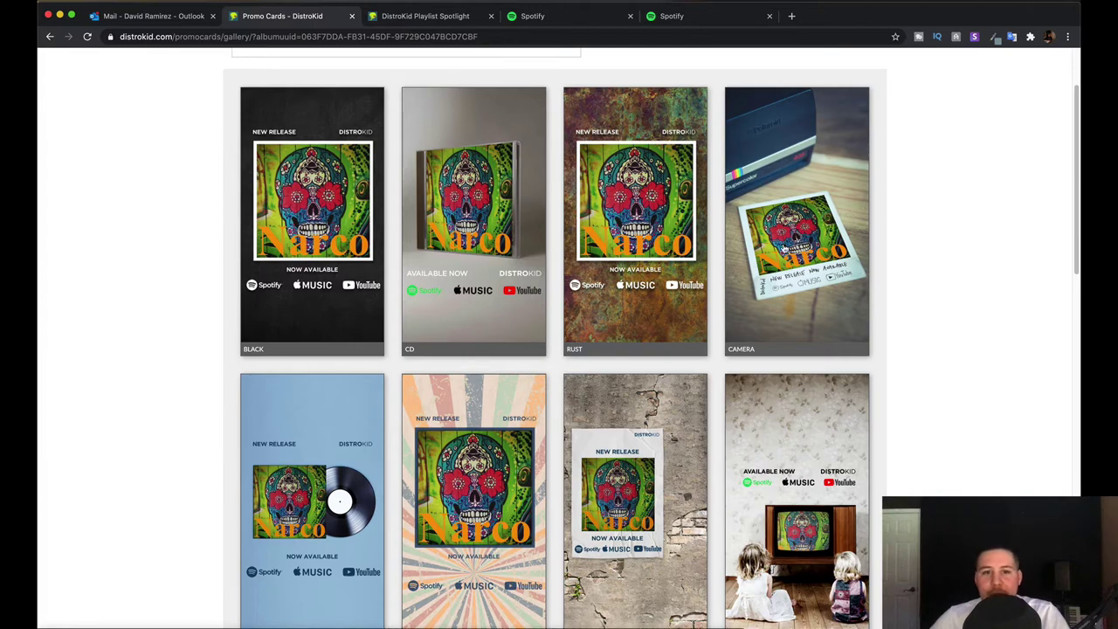
scroll(495, 367, down, 5)
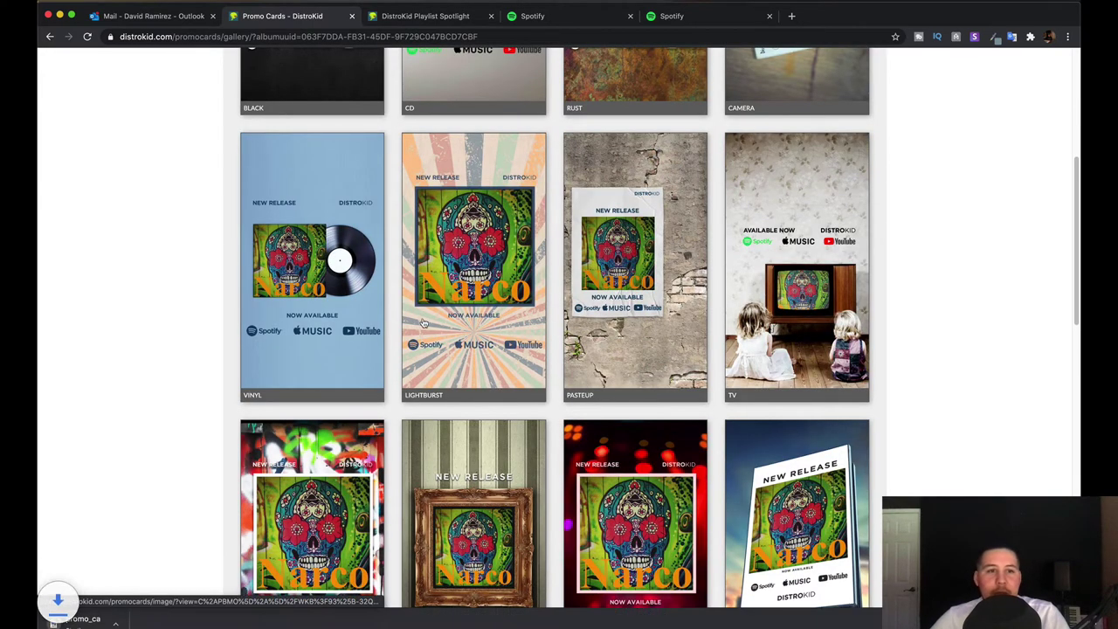
click(160, 624)
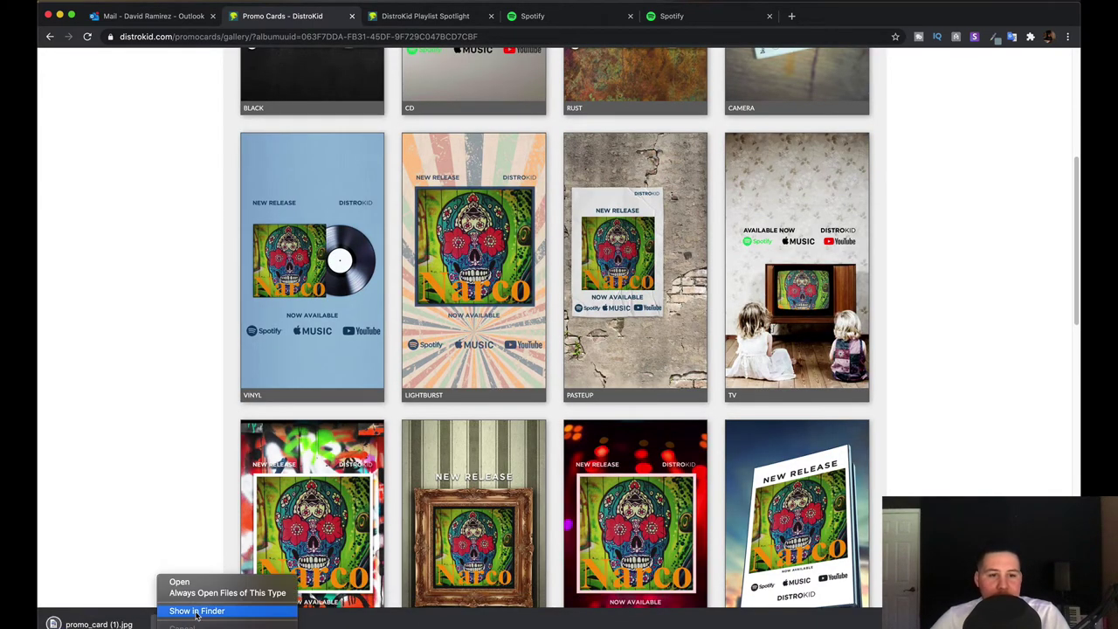
click(170, 576)
click(145, 211)
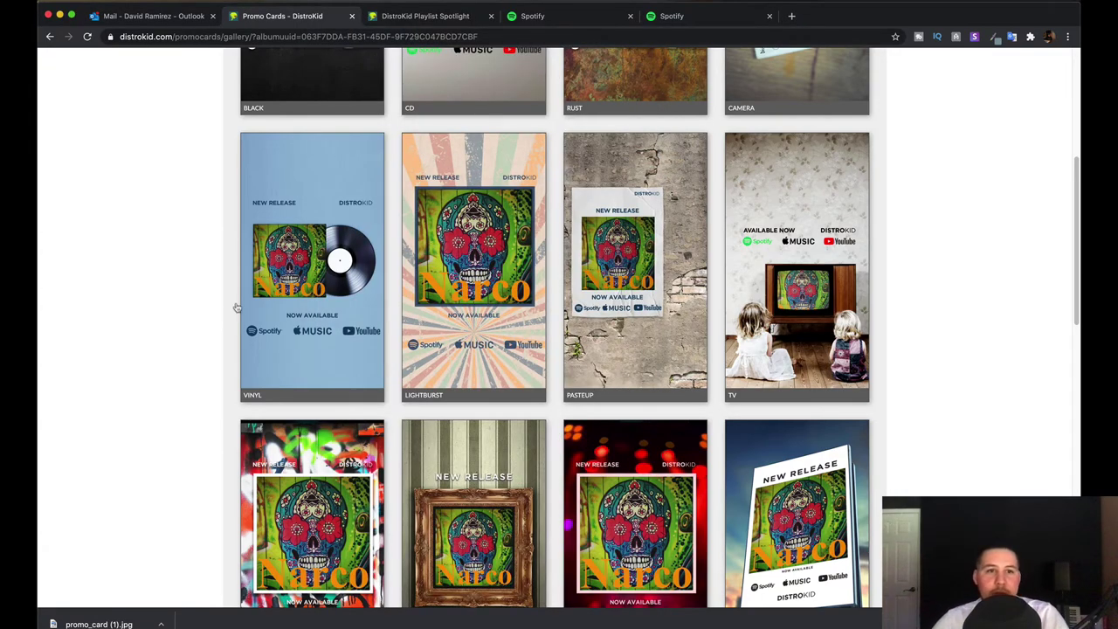
Check the promo card song list, keeping Narco selected
scroll(236, 307, up, 5)
scroll(207, 315, up, 4)
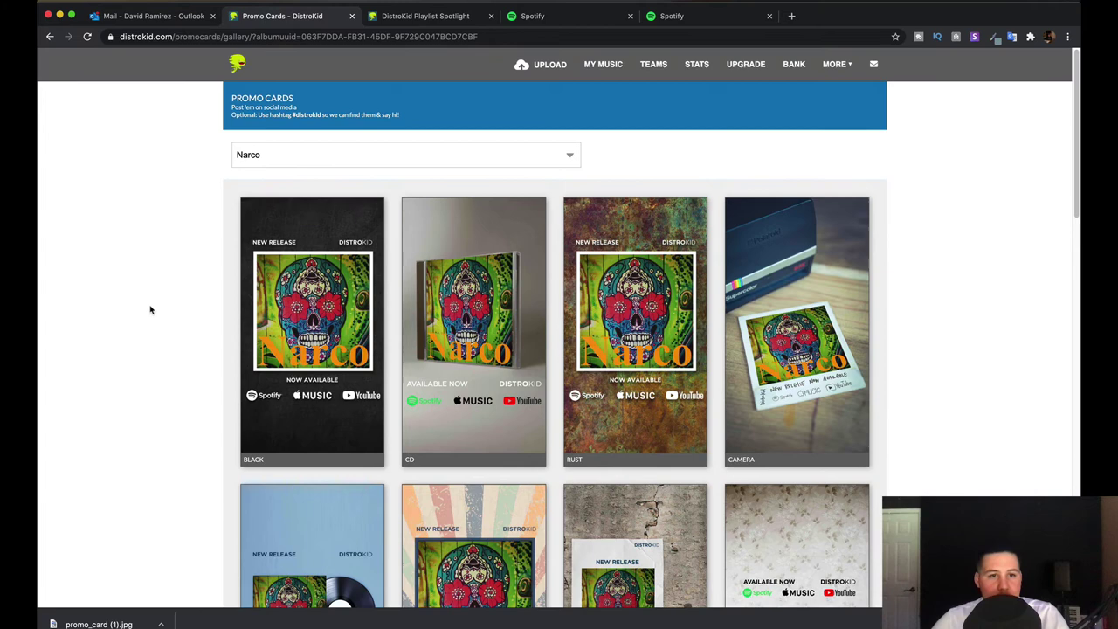
click(246, 160)
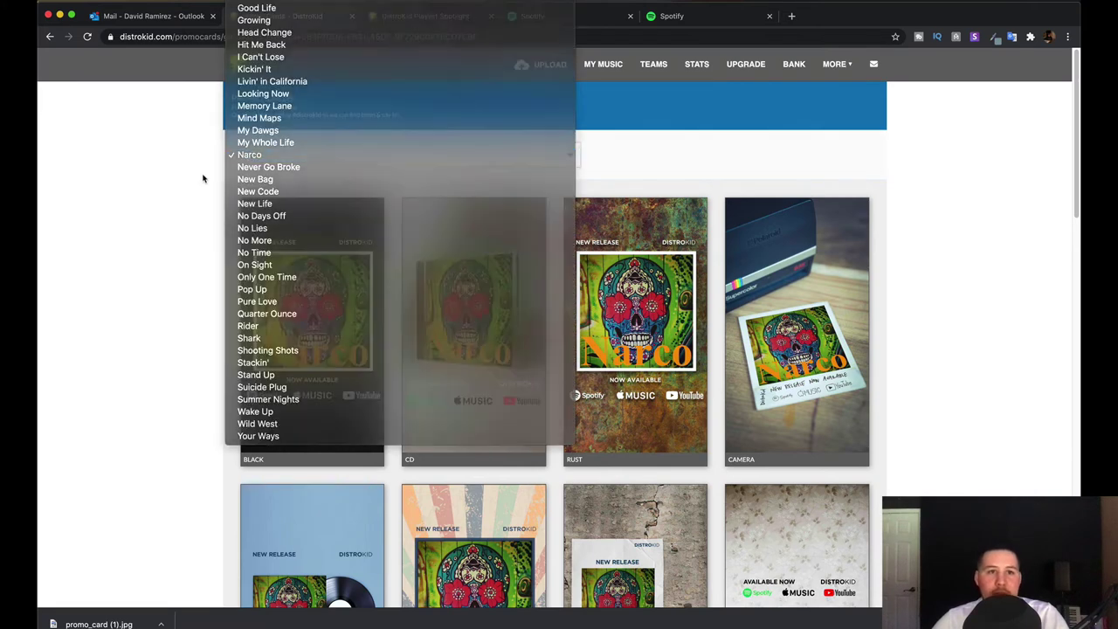
click(667, 539)
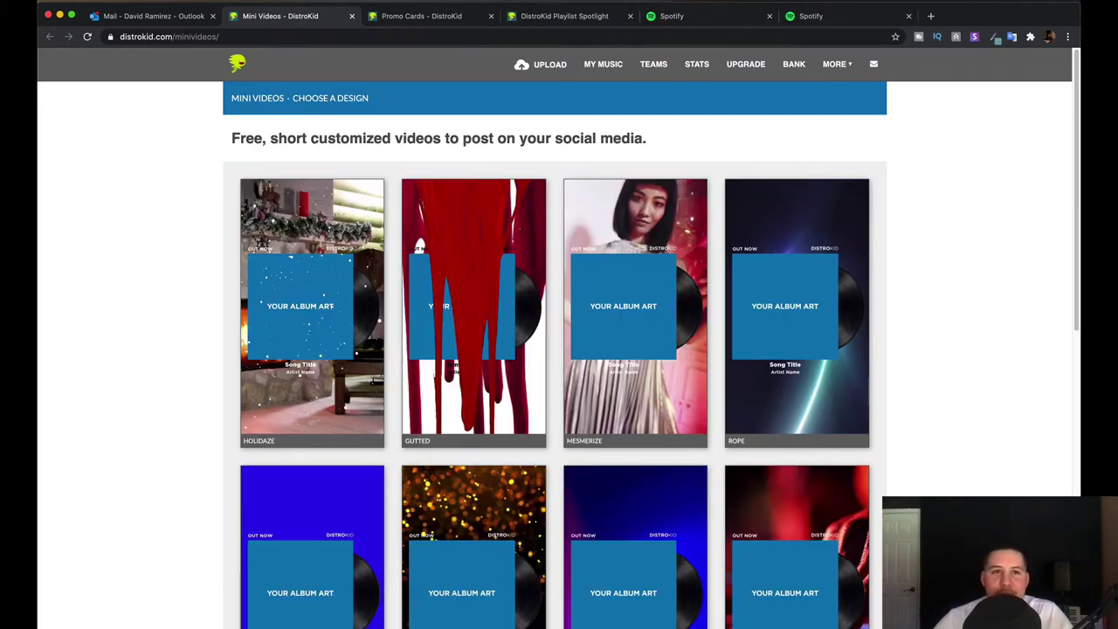
click(836, 63)
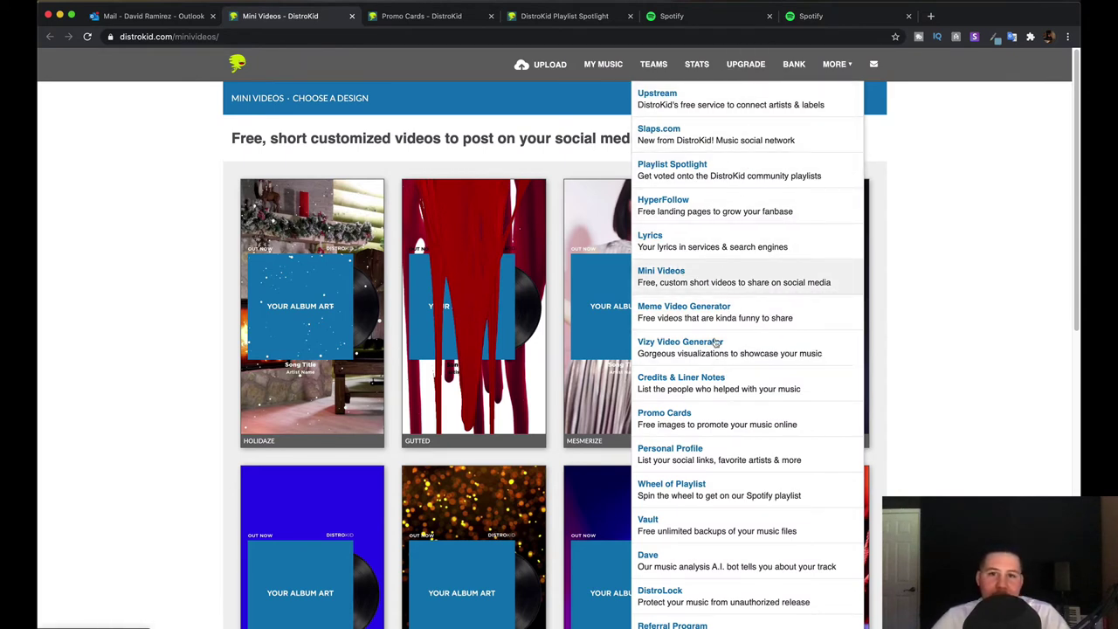
click(728, 287)
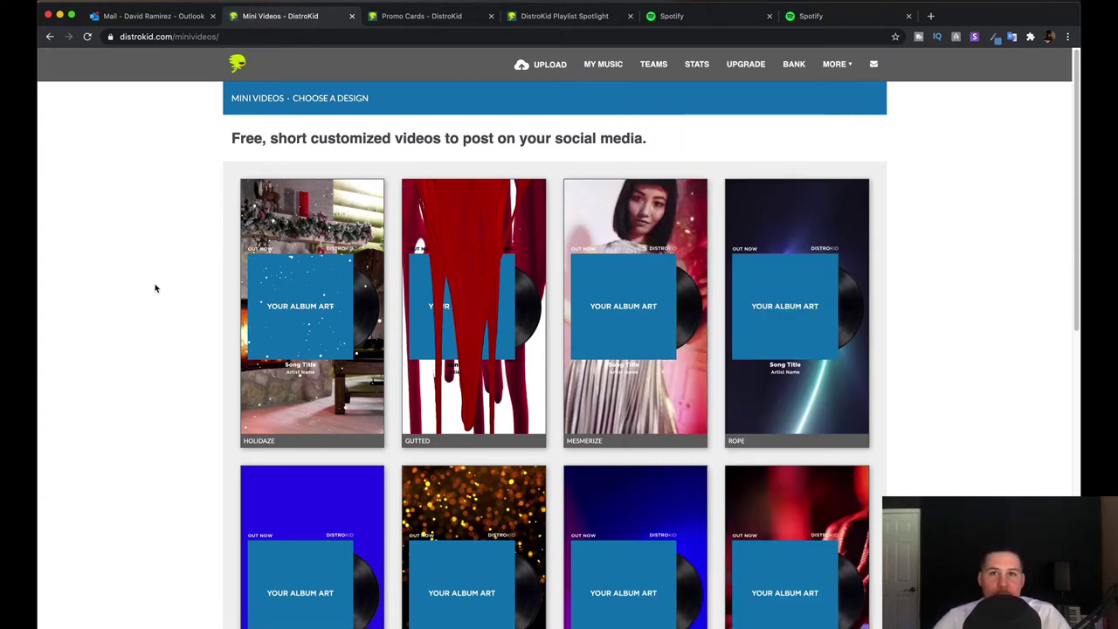
scroll(162, 288, down, 2)
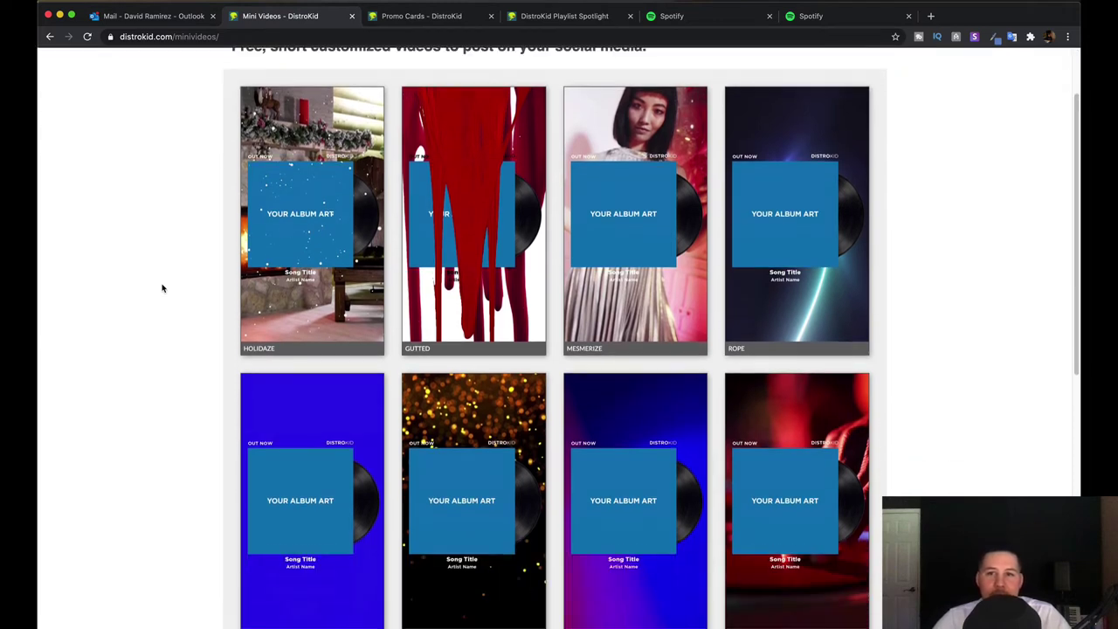
scroll(162, 288, down, 1)
scroll(161, 288, down, 1)
scroll(161, 288, down, 5)
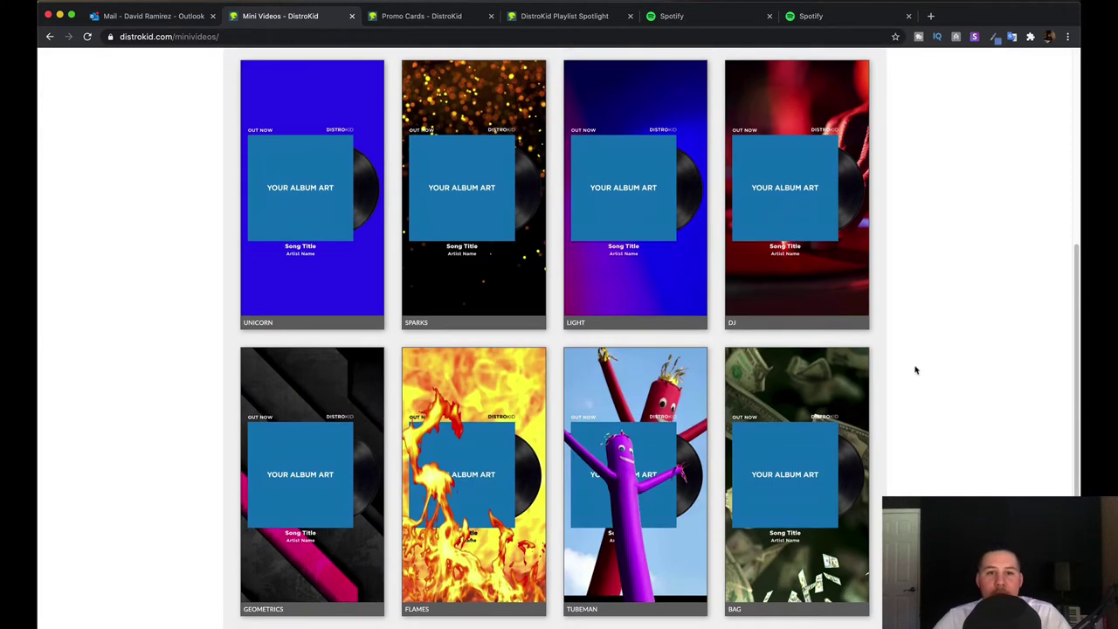
scroll(320, 383, down, 1)
scroll(320, 384, up, 10)
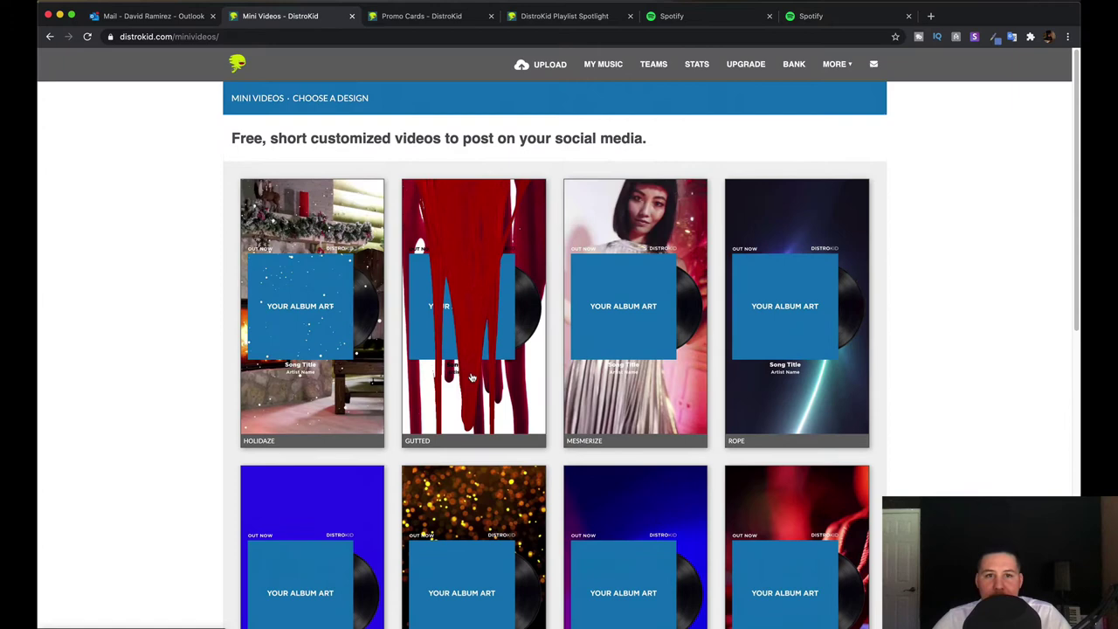
scroll(366, 330, down, 2)
scroll(366, 331, down, 5)
scroll(366, 330, down, 5)
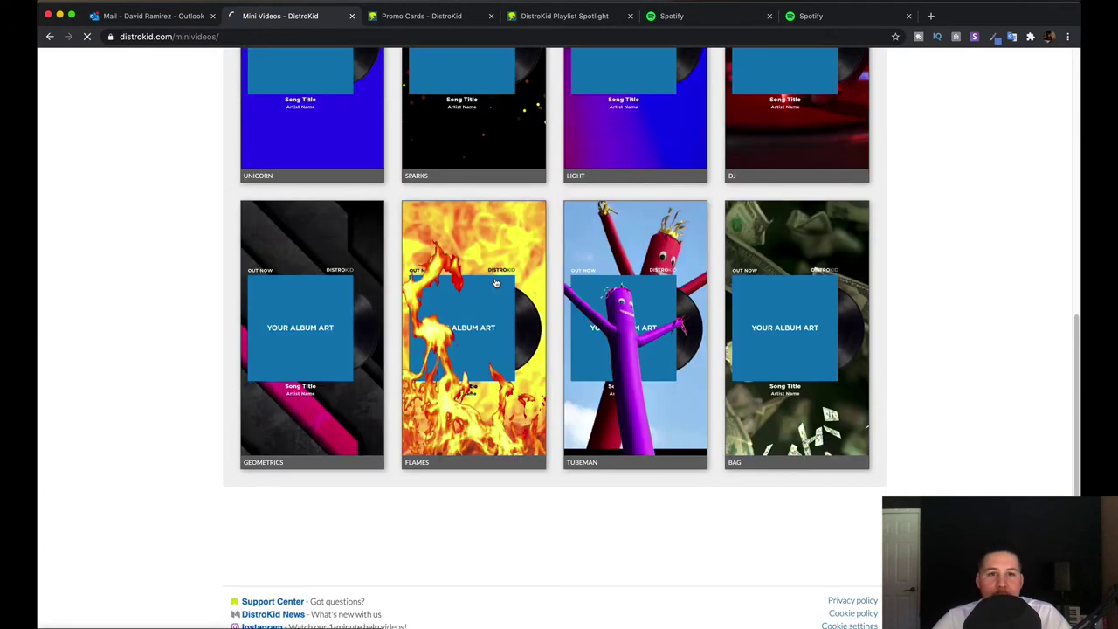
Generate a Flames mini video for Narco with the song trimmed to start at 00:14
click(495, 283)
click(628, 179)
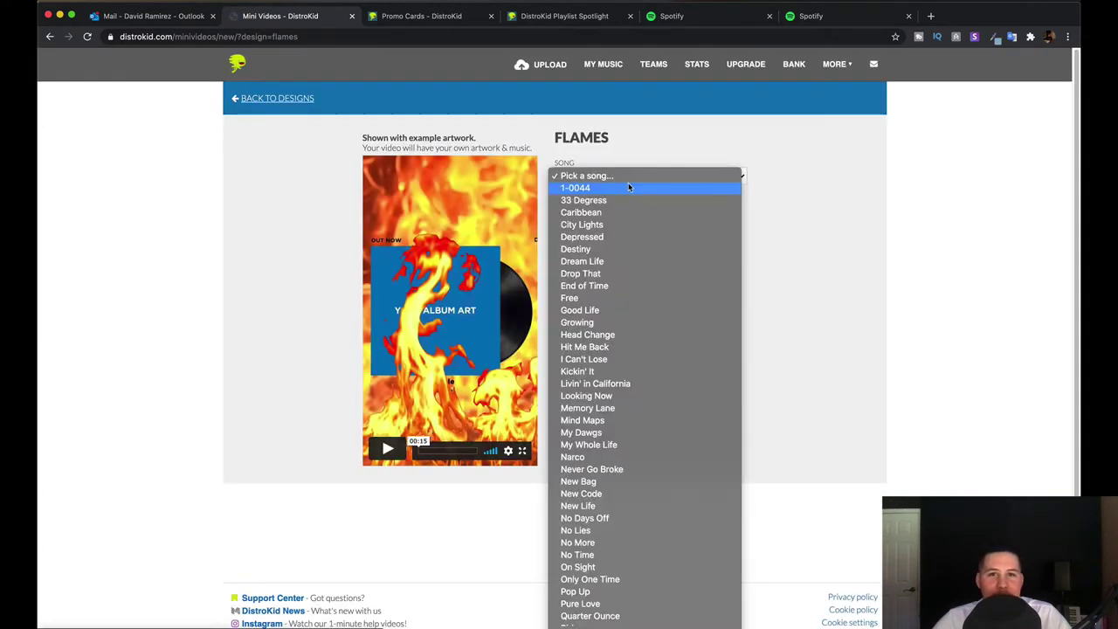
click(614, 457)
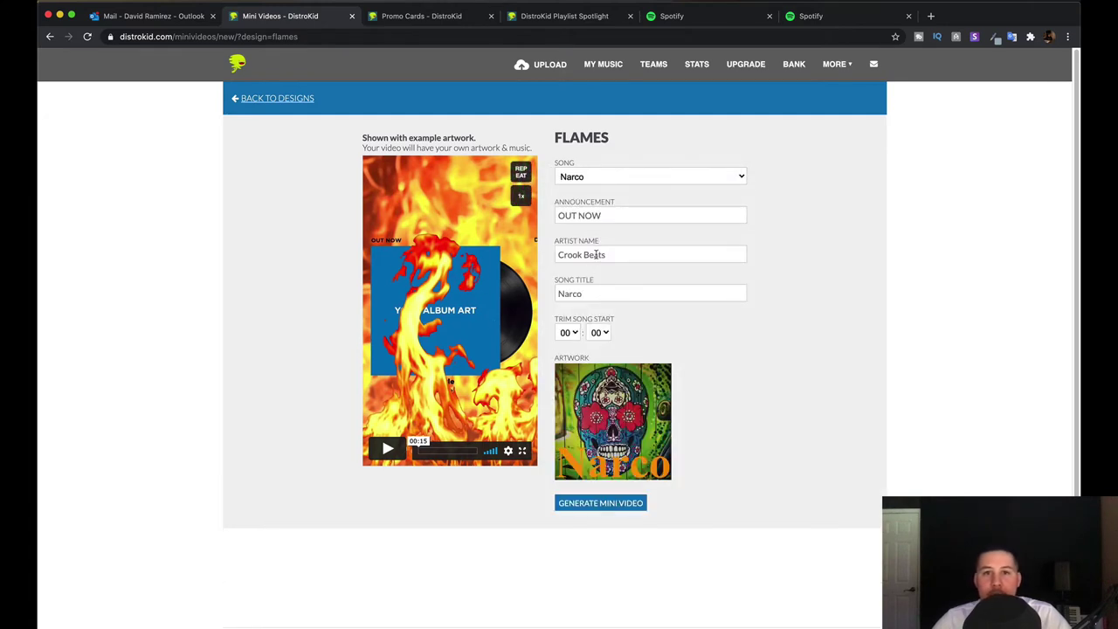
triple_click(589, 218)
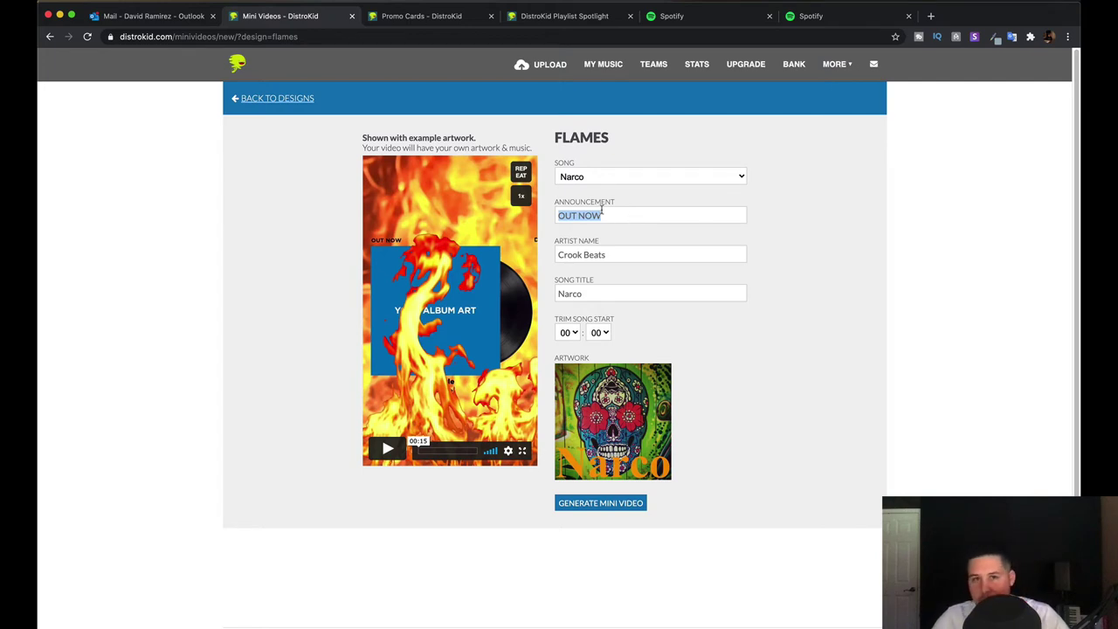
click(645, 215)
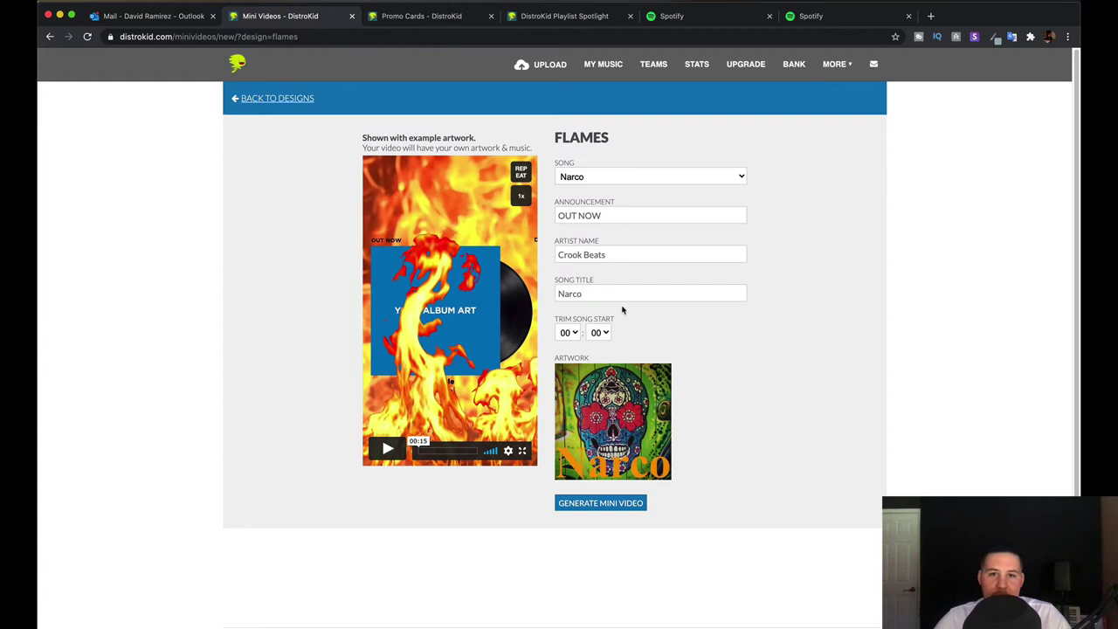
click(570, 332)
click(599, 332)
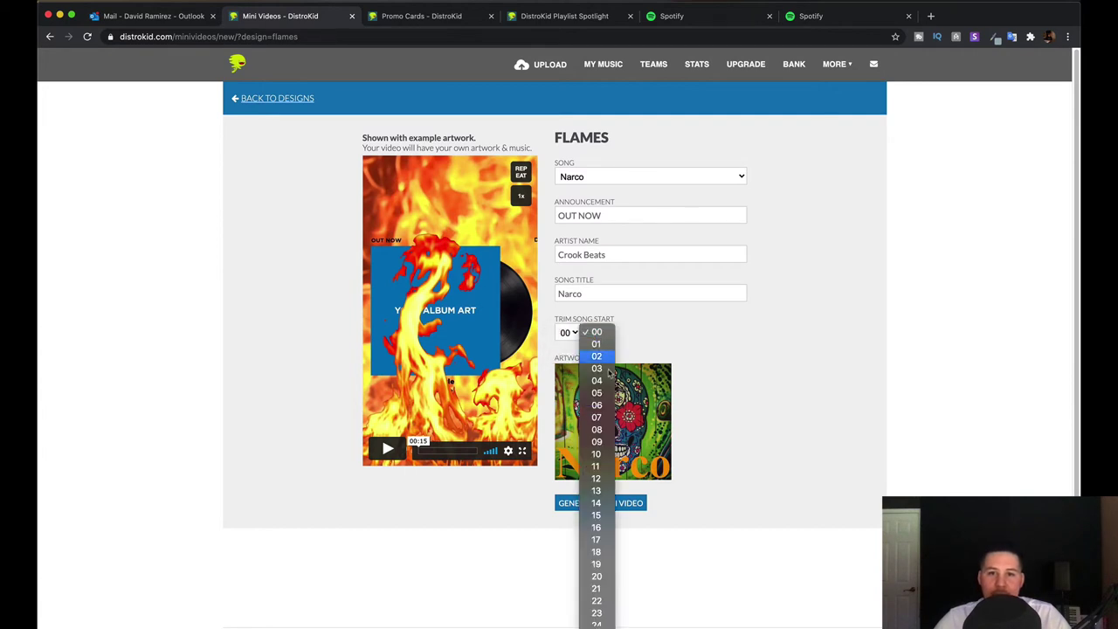
click(625, 513)
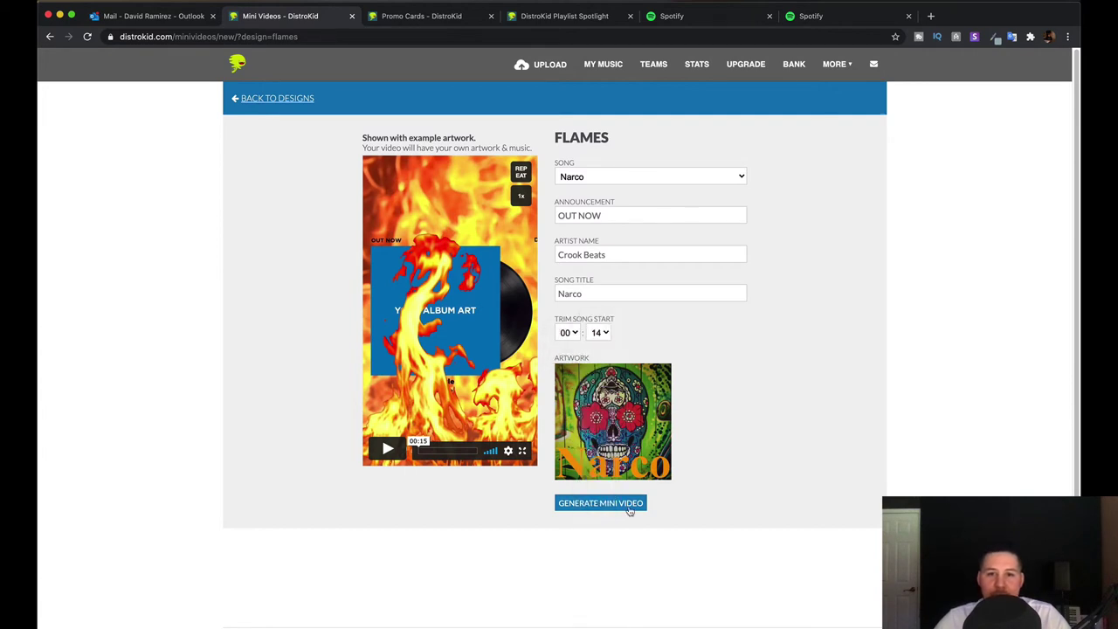
click(583, 500)
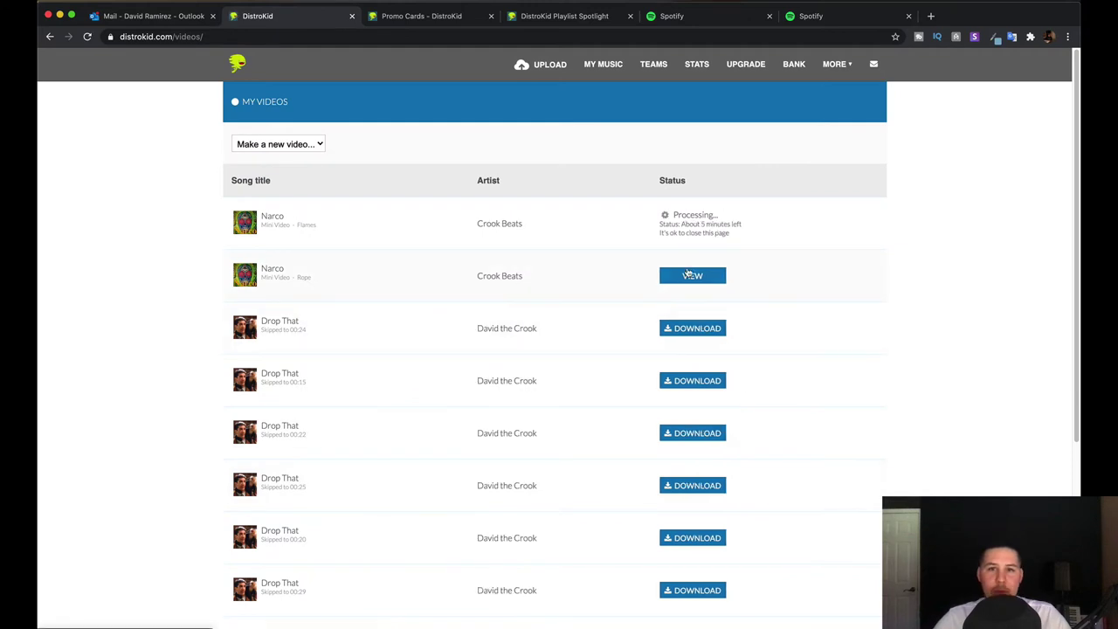
Watch the finished Narco Rope mini video fullscreen, then exit and pause it
click(689, 275)
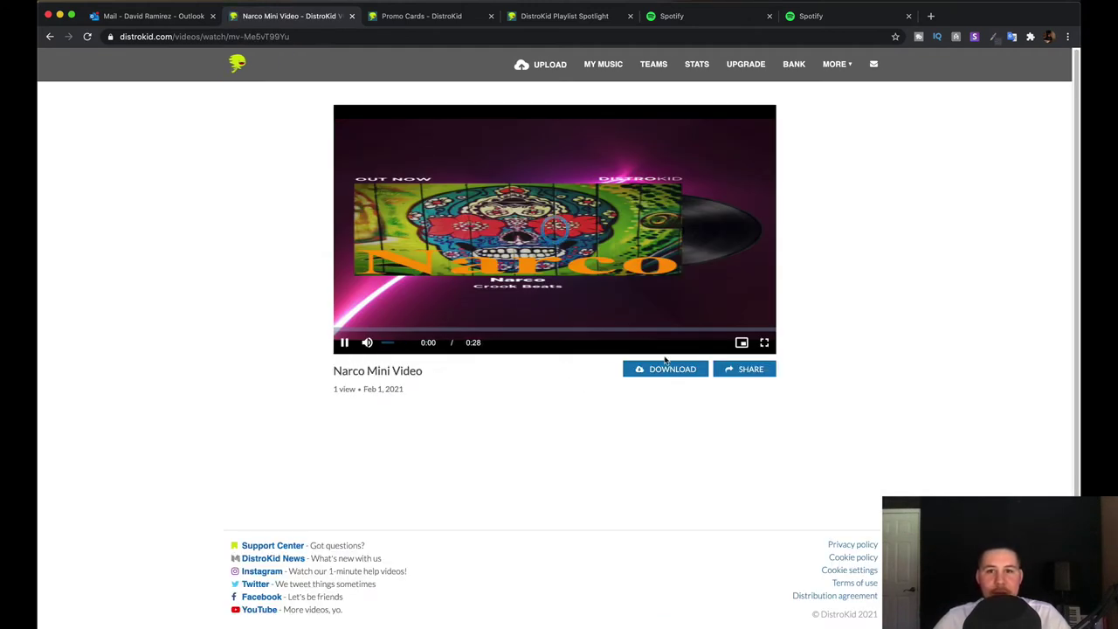
click(764, 342)
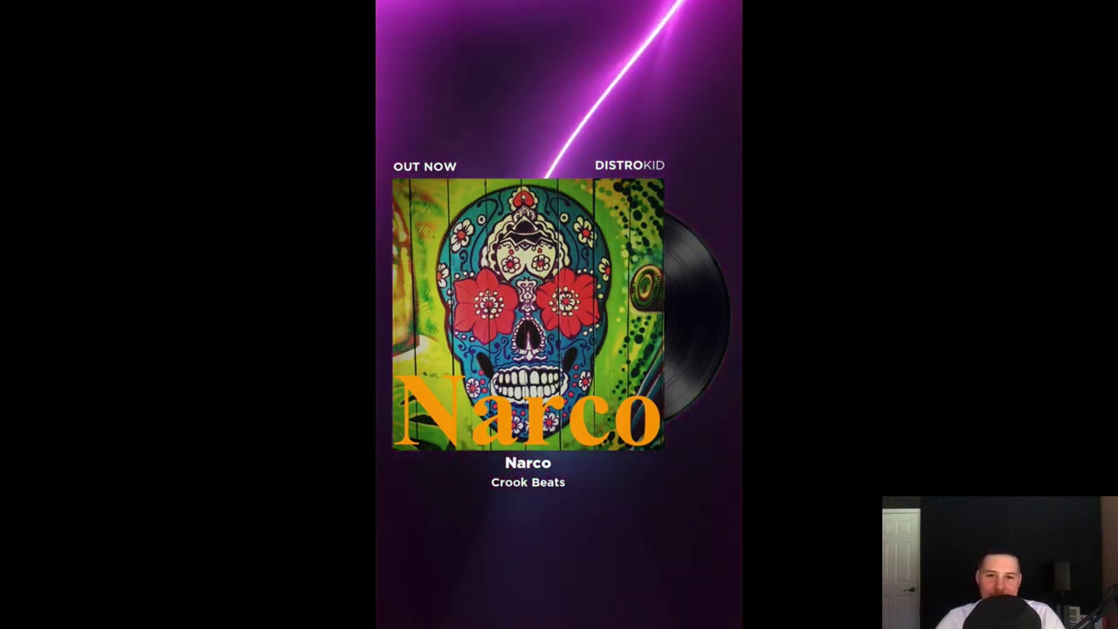
key(Escape)
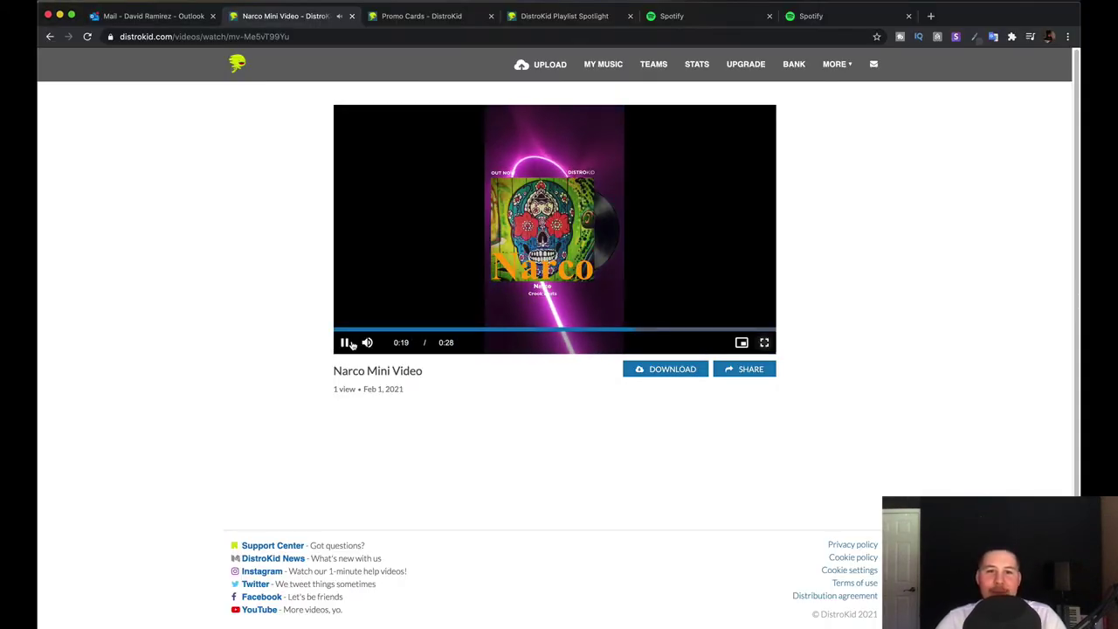
click(344, 343)
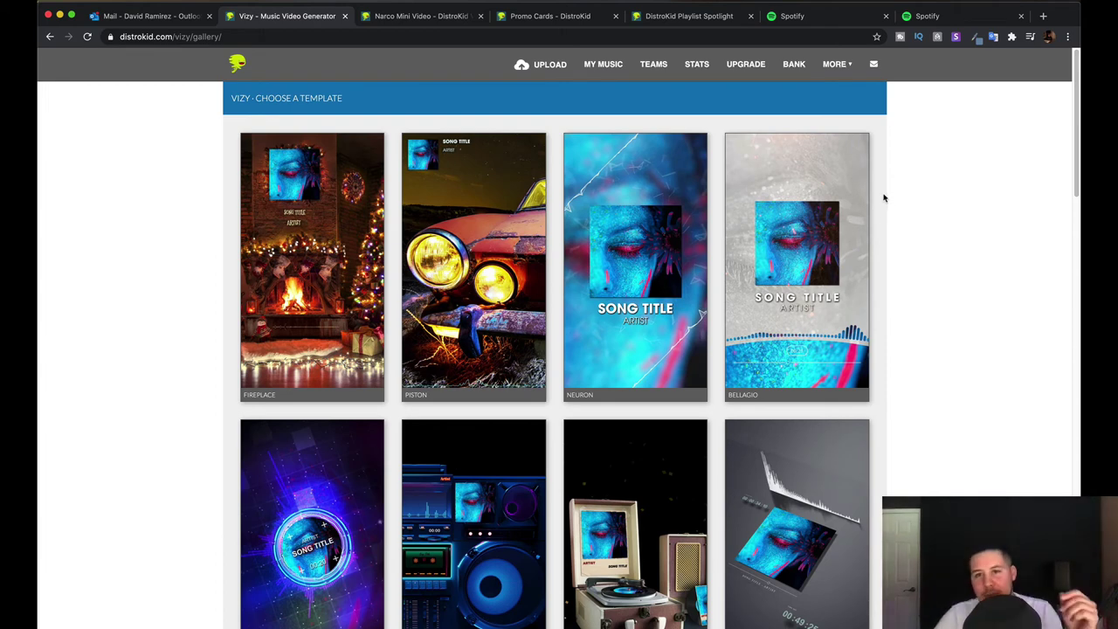
click(854, 76)
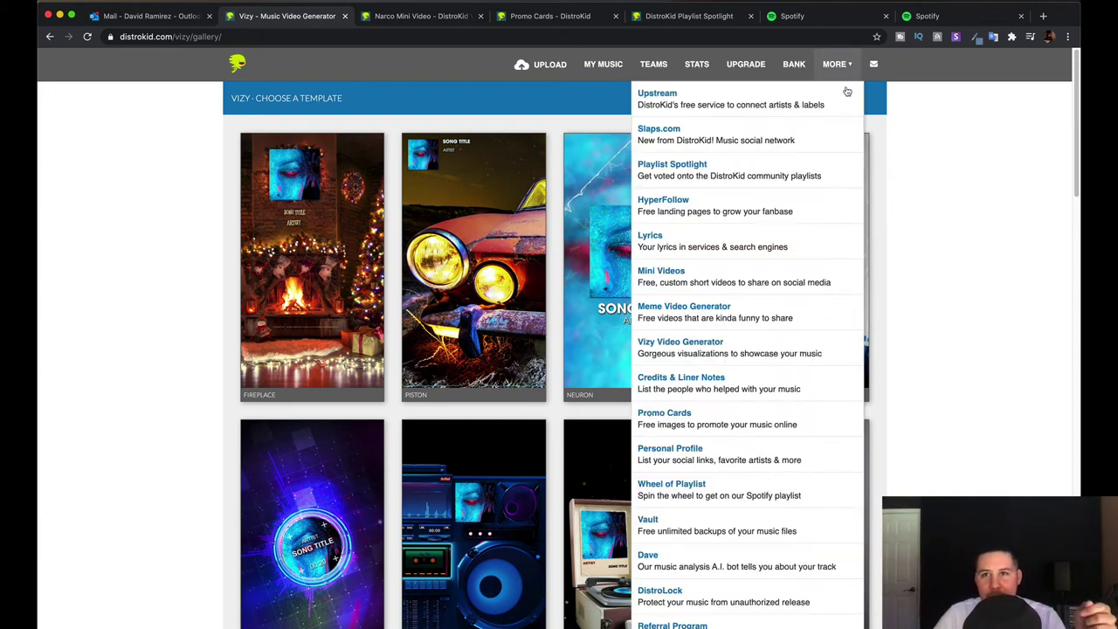
click(752, 360)
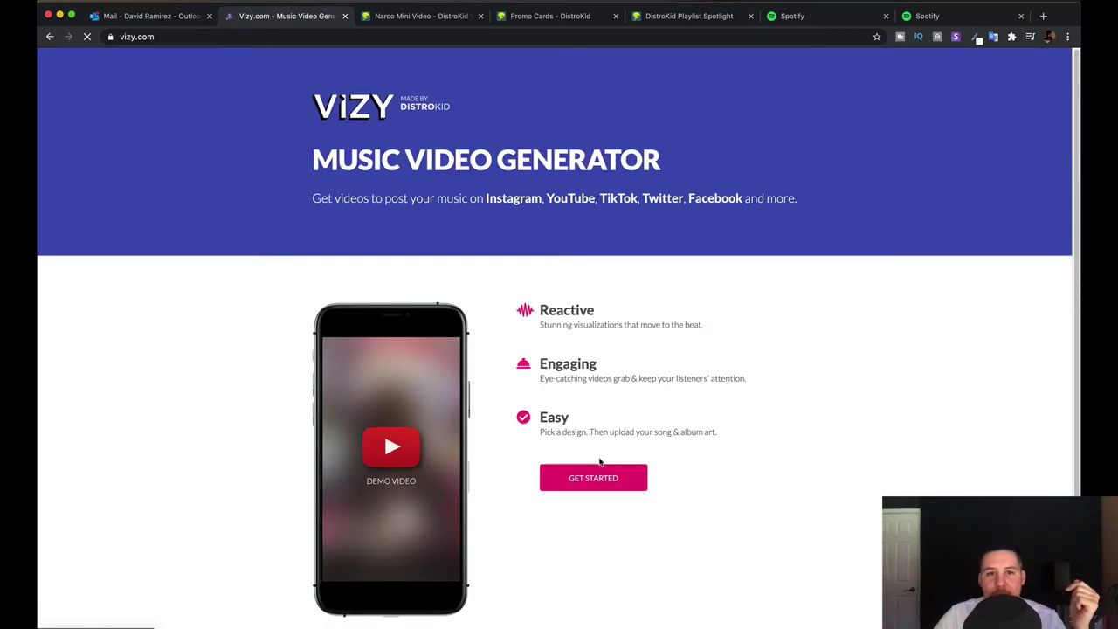
click(603, 472)
scroll(723, 367, down, 3)
scroll(699, 366, down, 2)
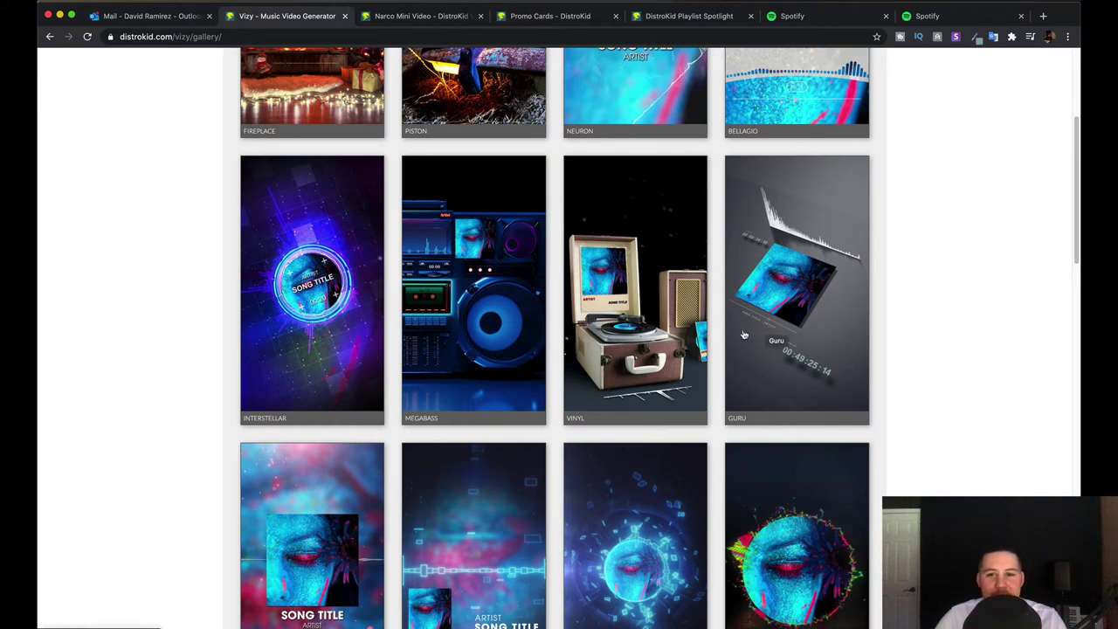
scroll(744, 335, down, 2)
scroll(743, 334, down, 2)
scroll(743, 335, down, 2)
scroll(743, 335, down, 1)
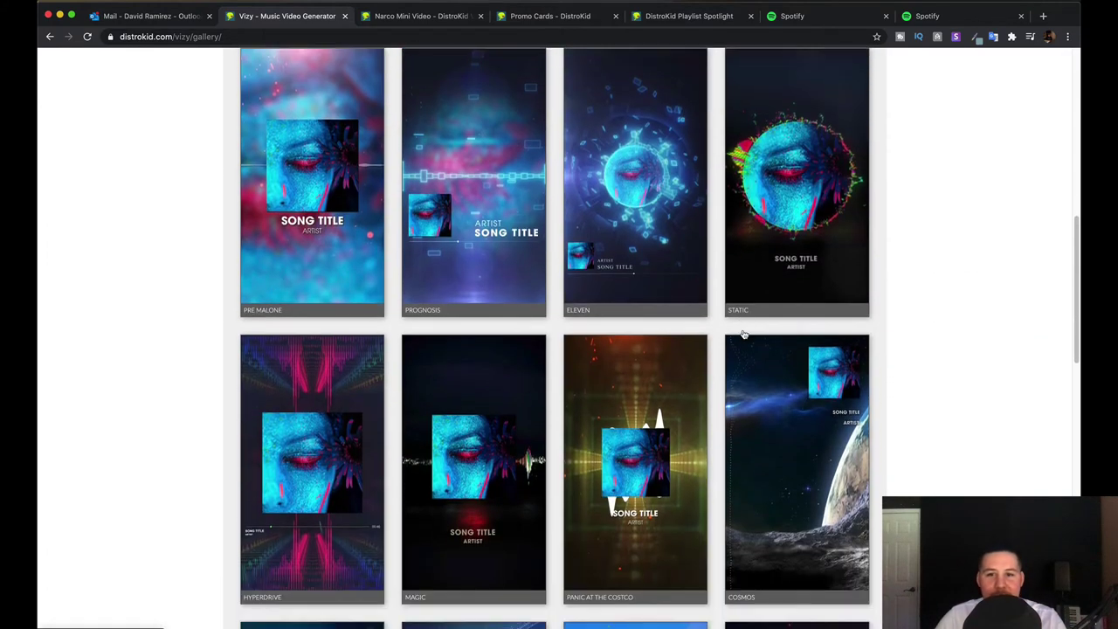
scroll(744, 335, down, 3)
scroll(743, 334, down, 2)
scroll(743, 334, down, 3)
scroll(743, 335, down, 2)
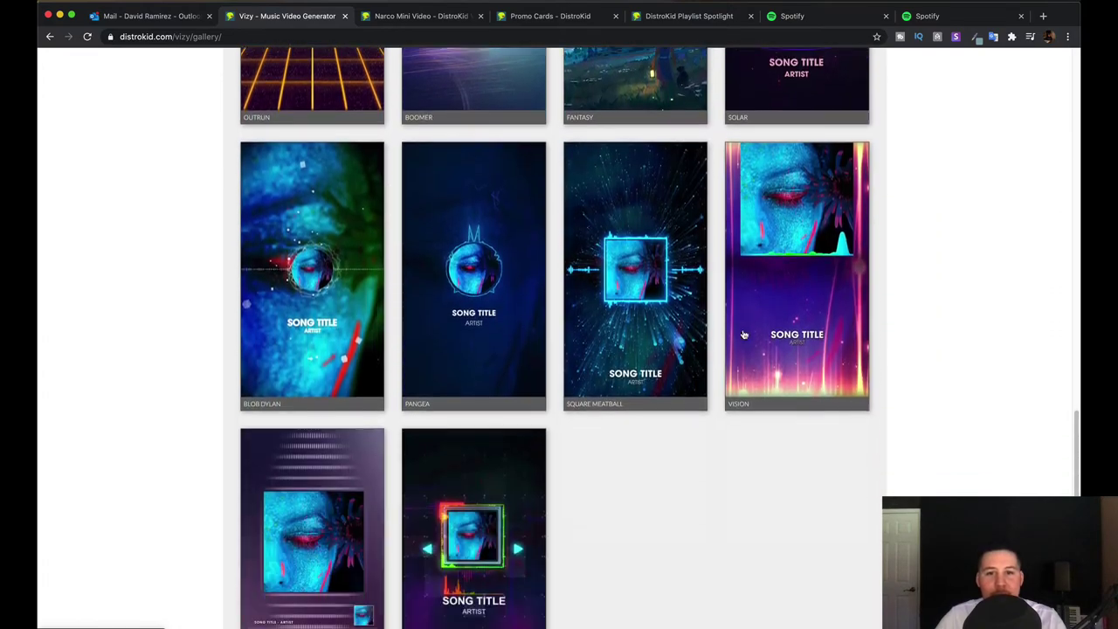
scroll(617, 479, up, 4)
scroll(692, 463, up, 6)
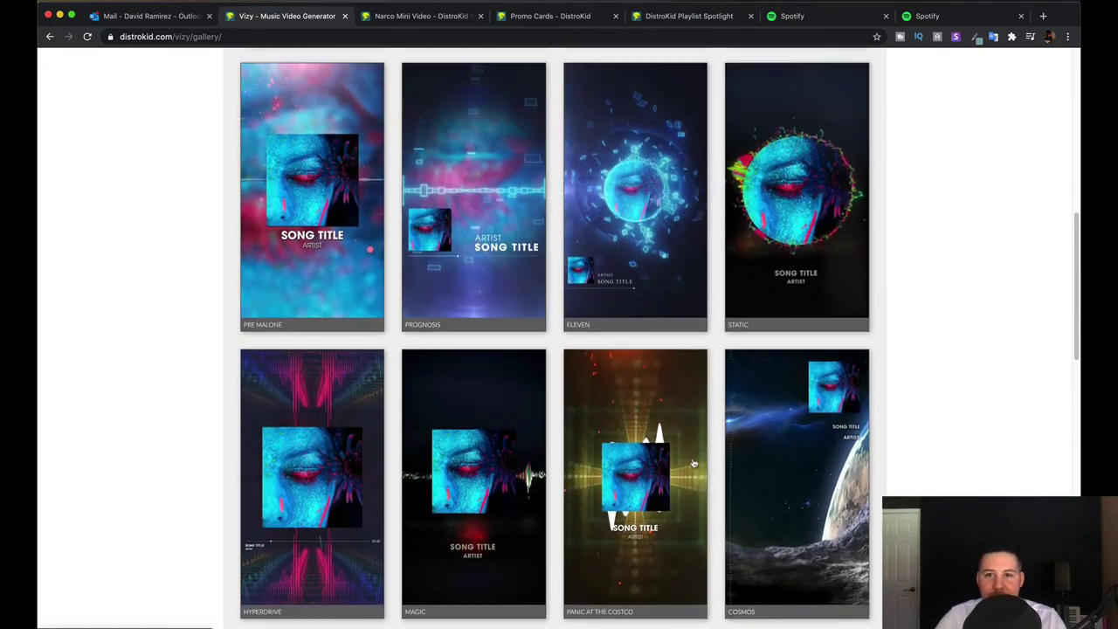
scroll(693, 463, up, 2)
scroll(708, 460, up, 5)
scroll(725, 457, up, 2)
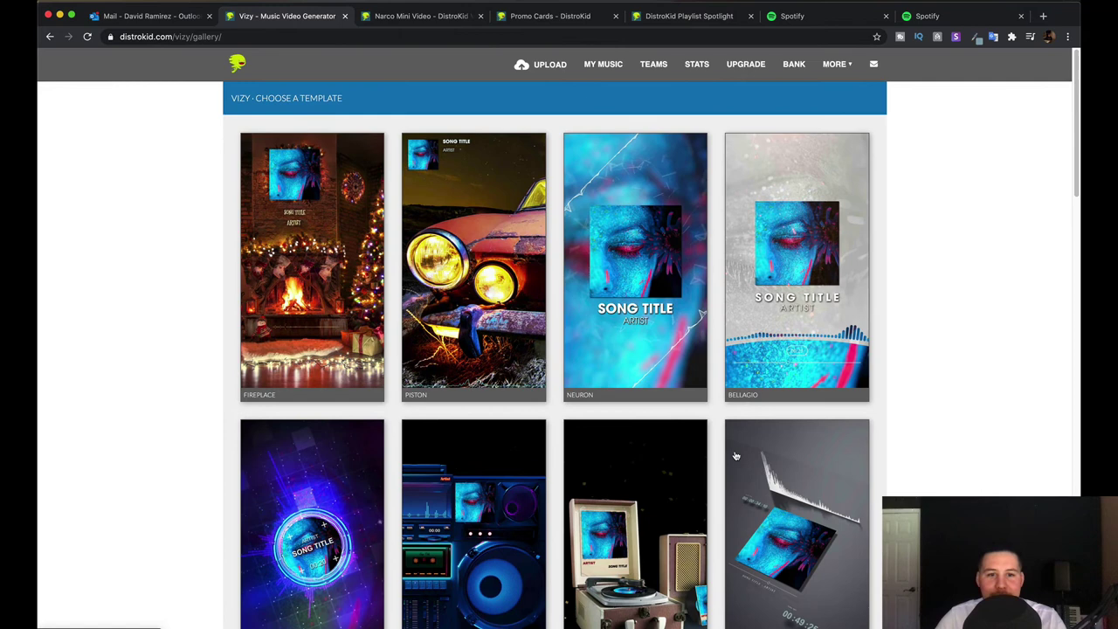
scroll(736, 455, down, 3)
Choose Narco as the song on the Guru video template
click(775, 342)
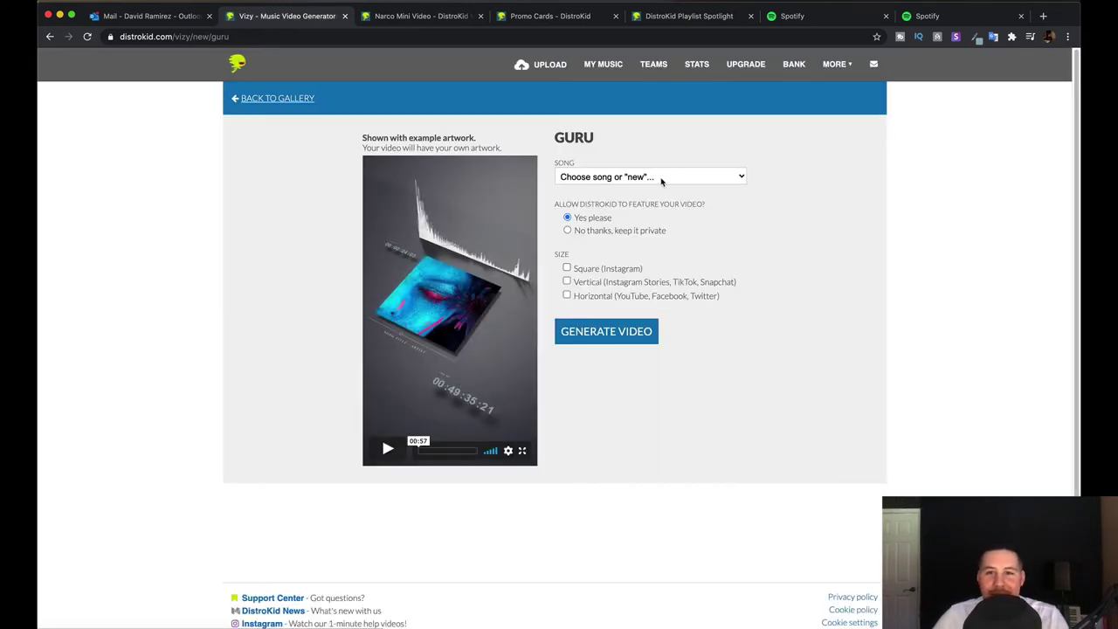
click(661, 179)
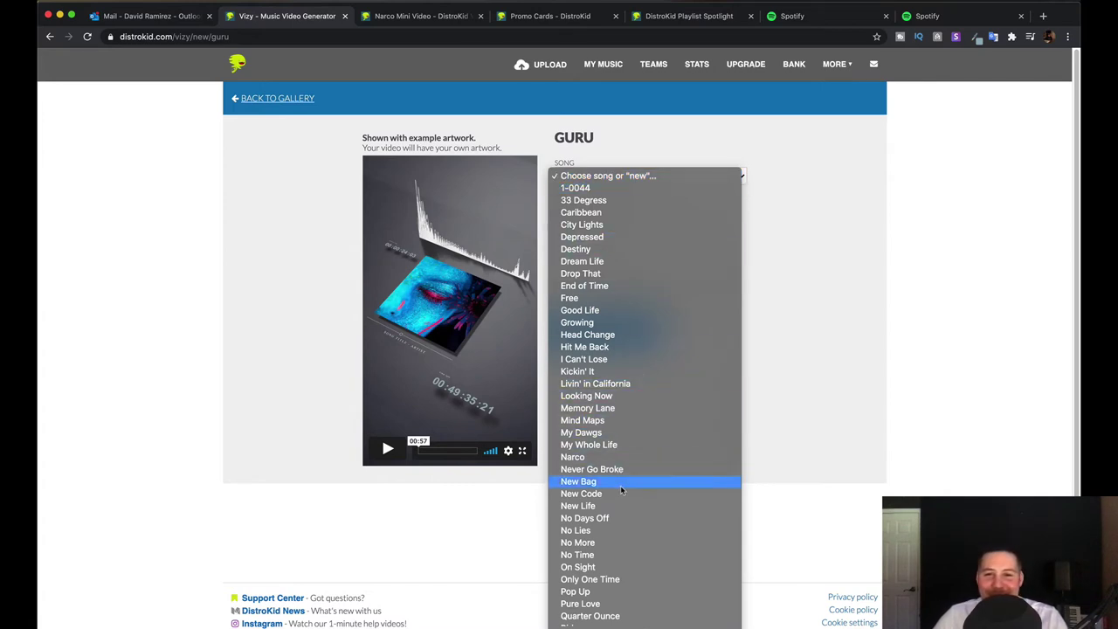
click(612, 457)
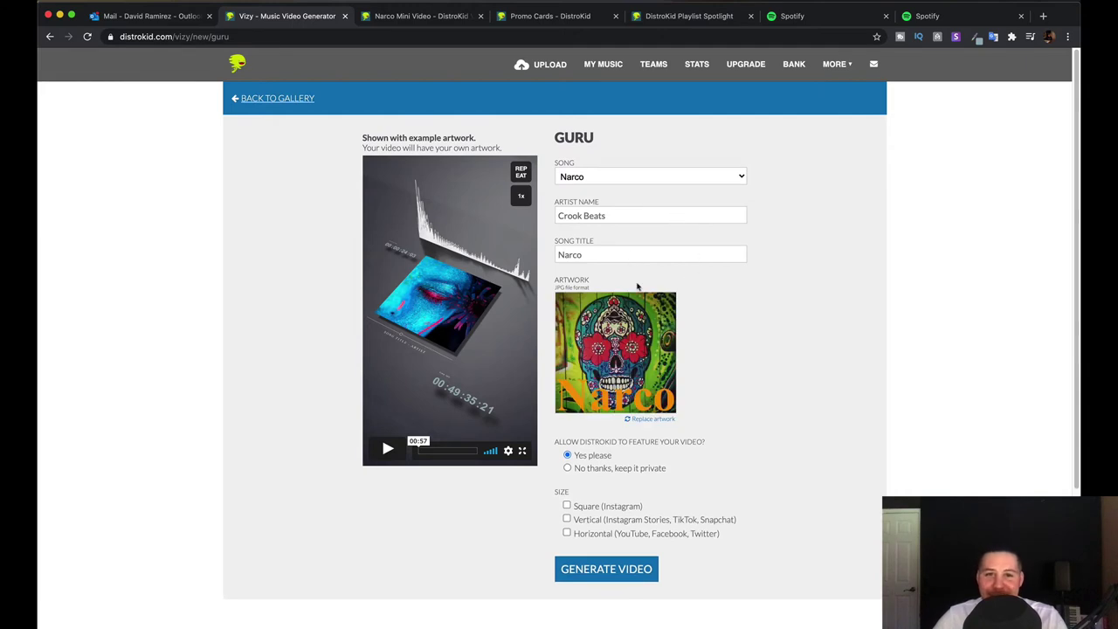
scroll(640, 449, down, 1)
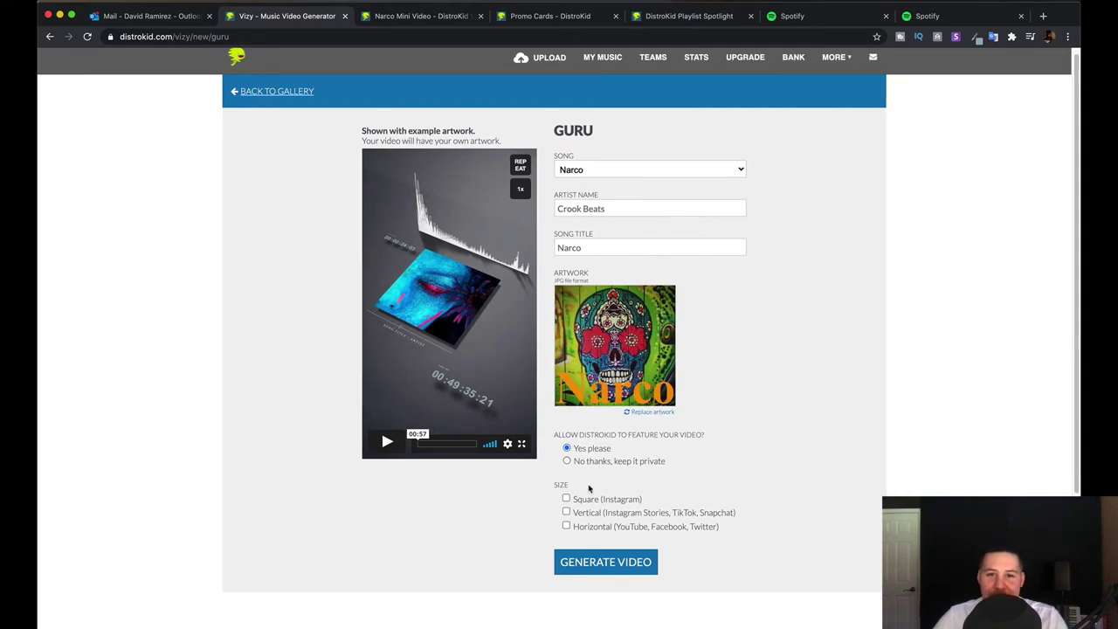
Add the Square, Vertical and Horizontal sizes to the Guru order
scroll(576, 494, down, 2)
click(567, 481)
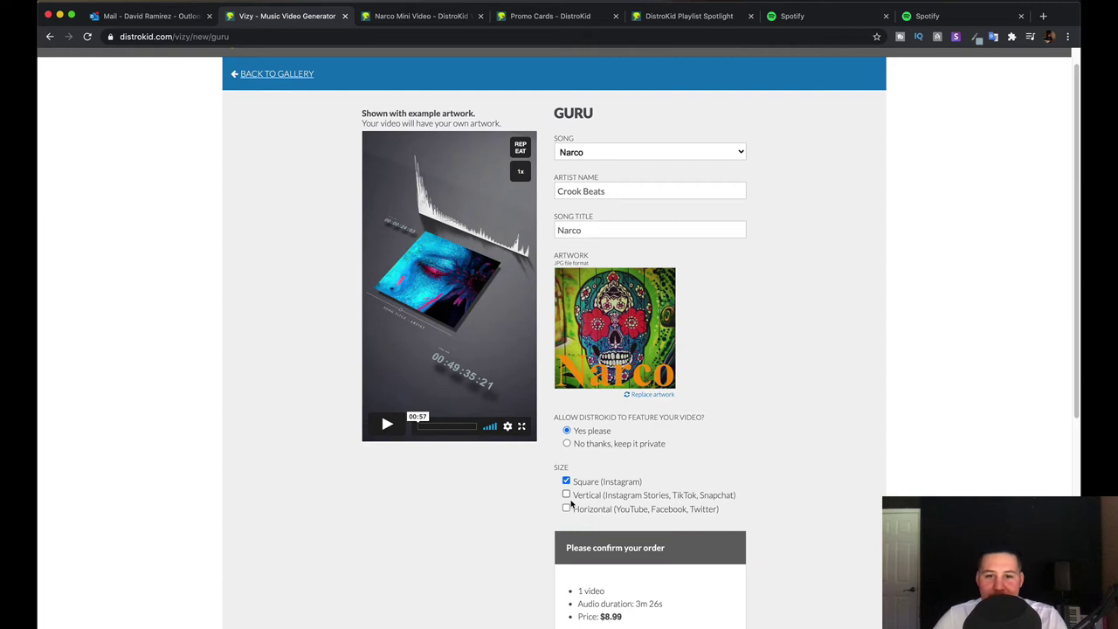
scroll(573, 504, down, 5)
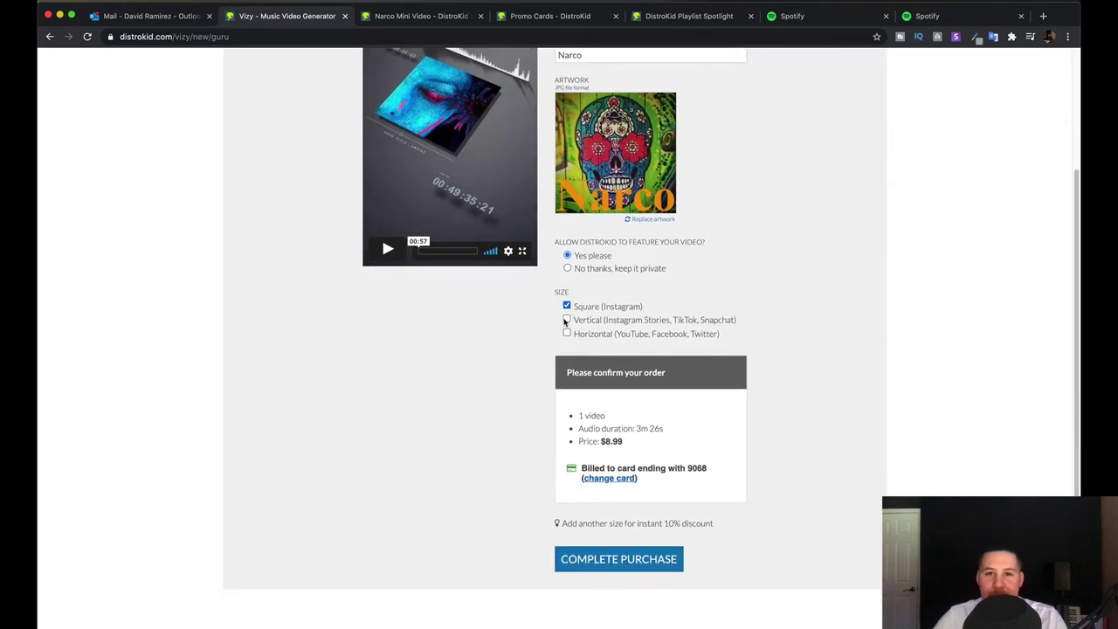
click(566, 320)
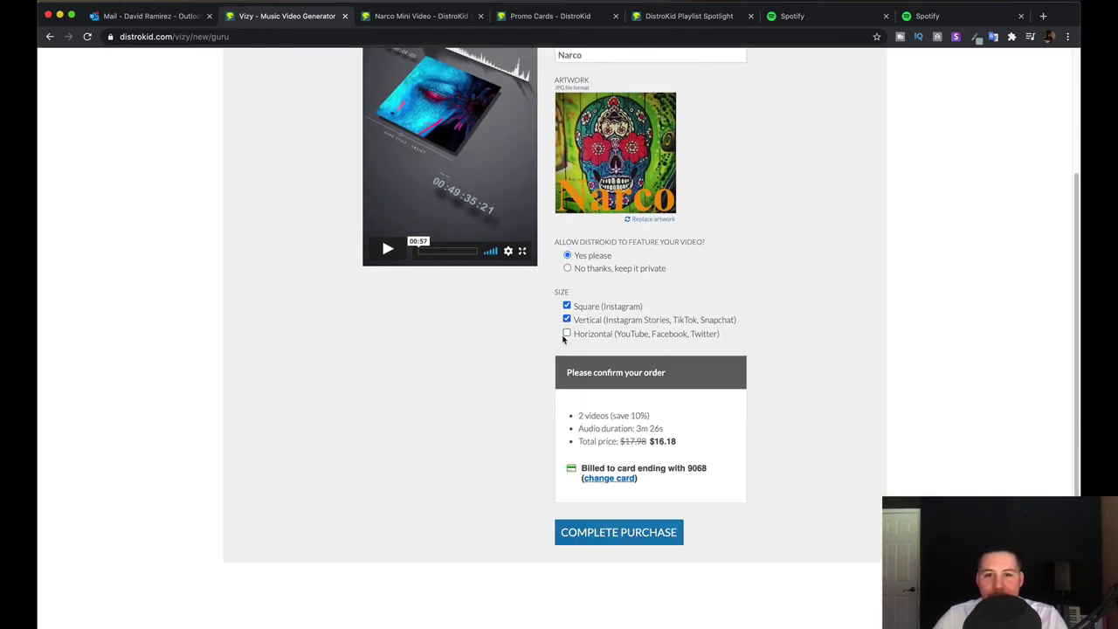
click(565, 335)
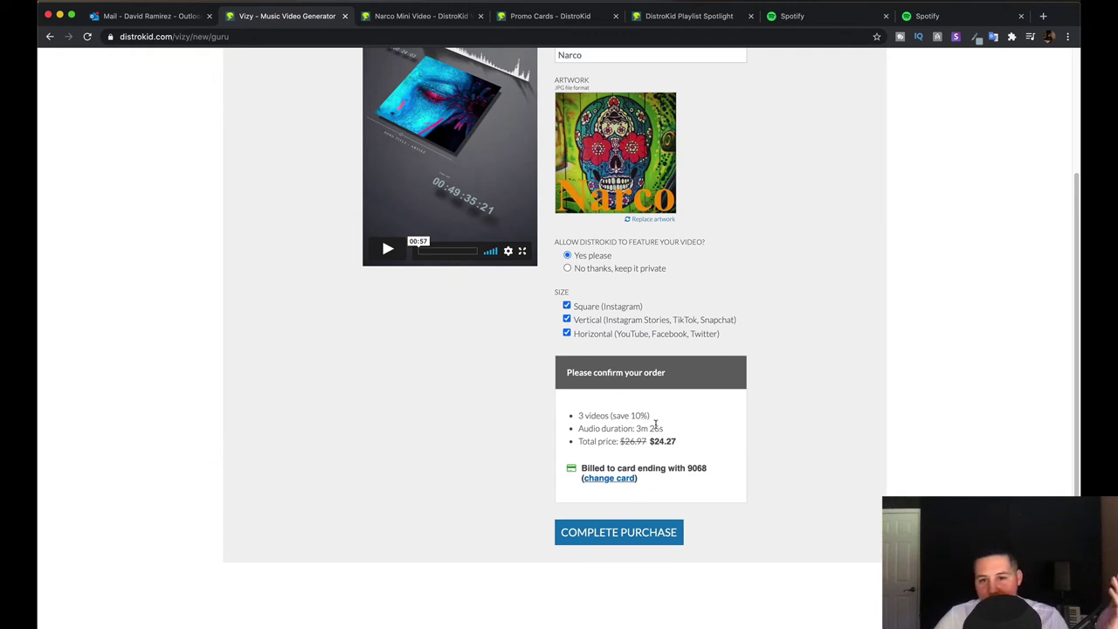
Preview the example video, then re-tick Vertical and Horizontal for a $24.27 total
scroll(680, 456, up, 2)
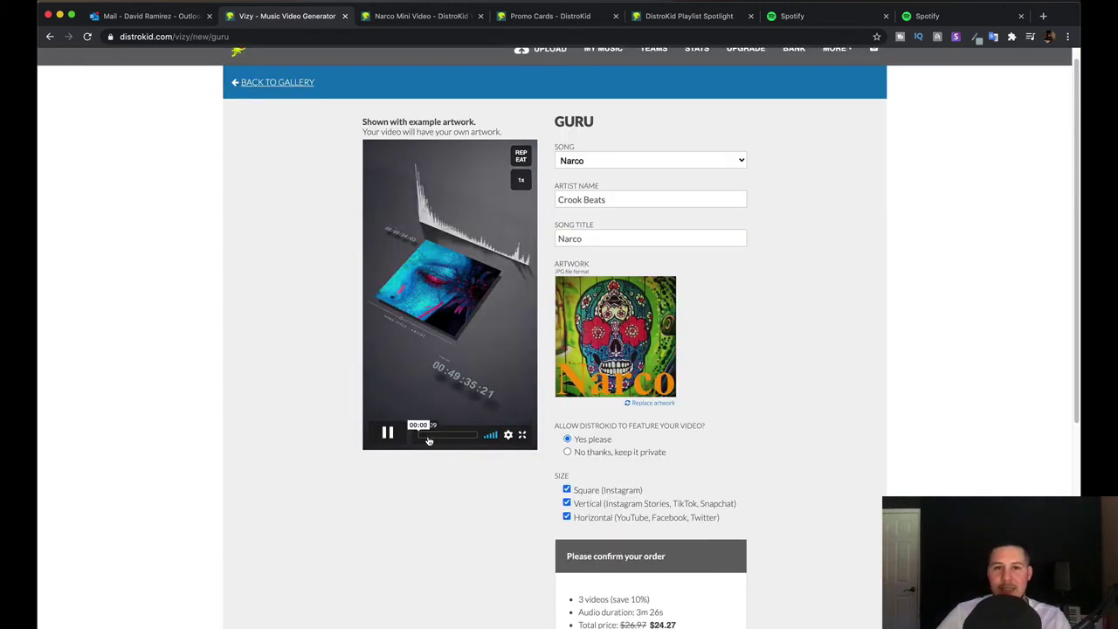
click(429, 442)
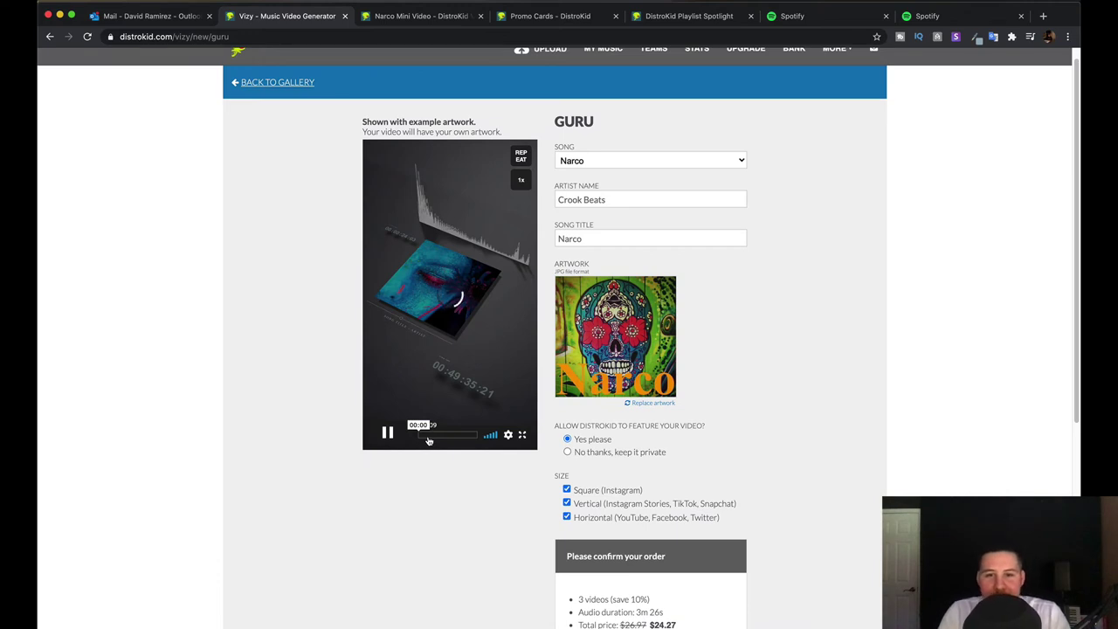
click(390, 434)
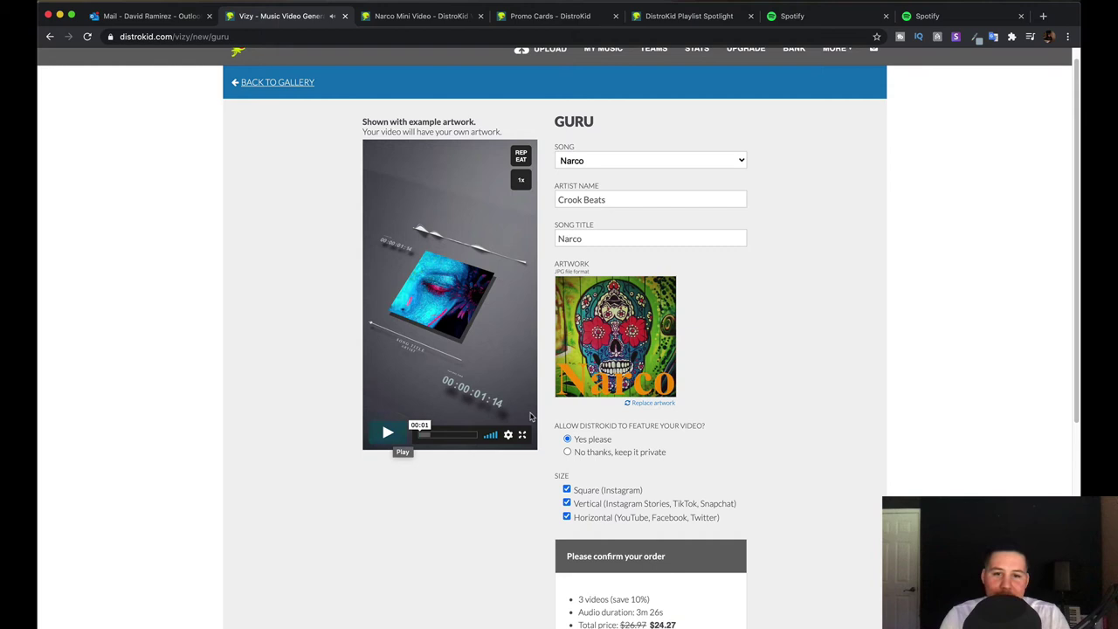
click(611, 503)
click(611, 516)
scroll(613, 491, down, 1)
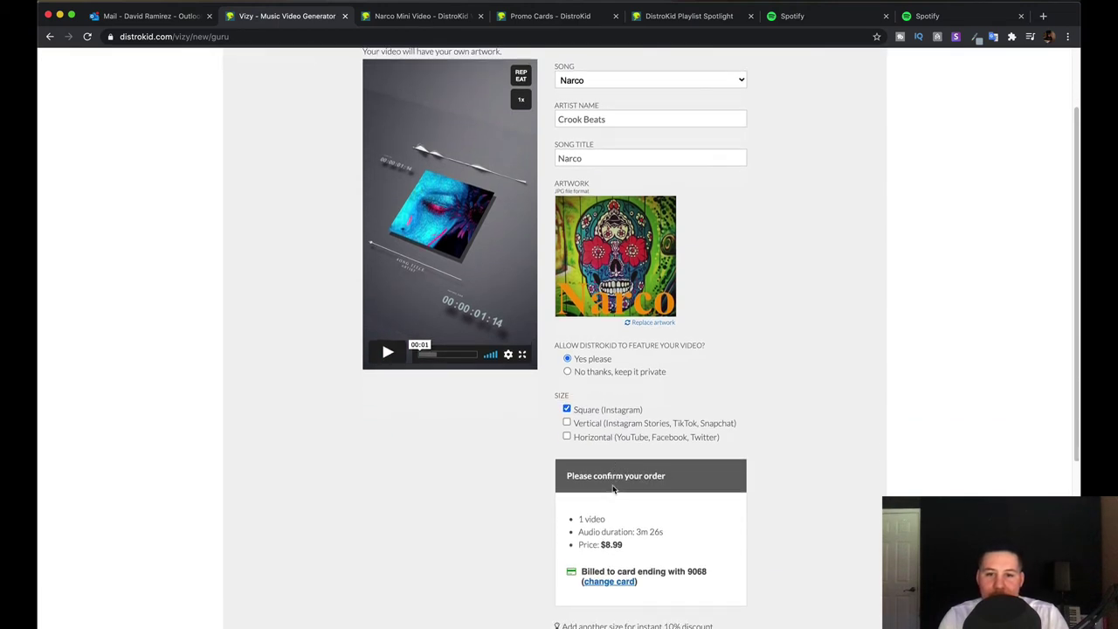
scroll(613, 490, up, 1)
click(567, 497)
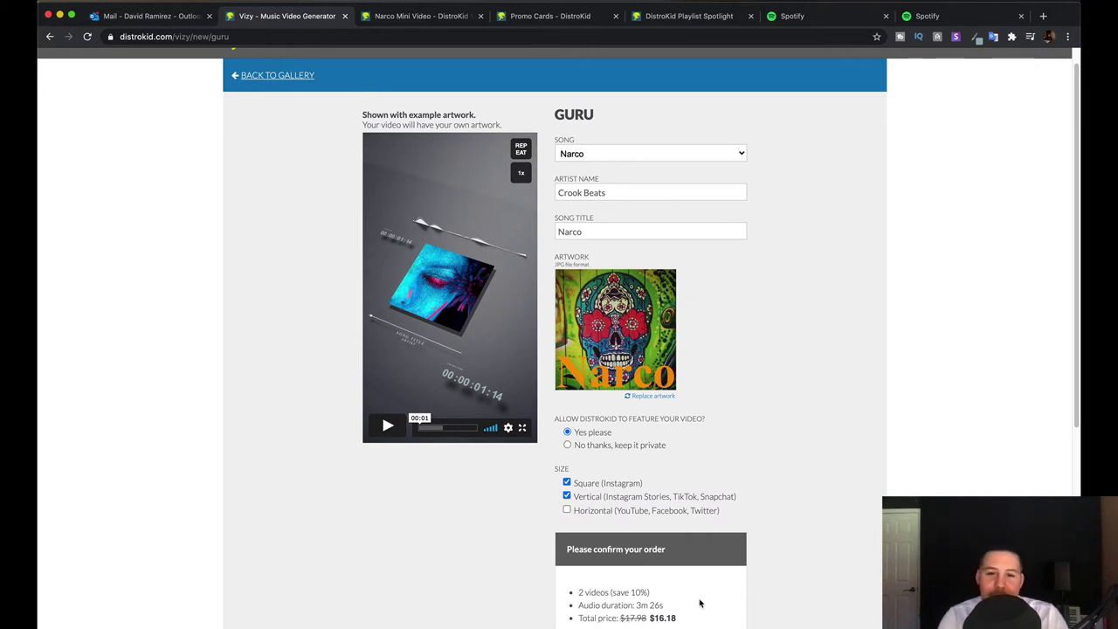
click(574, 512)
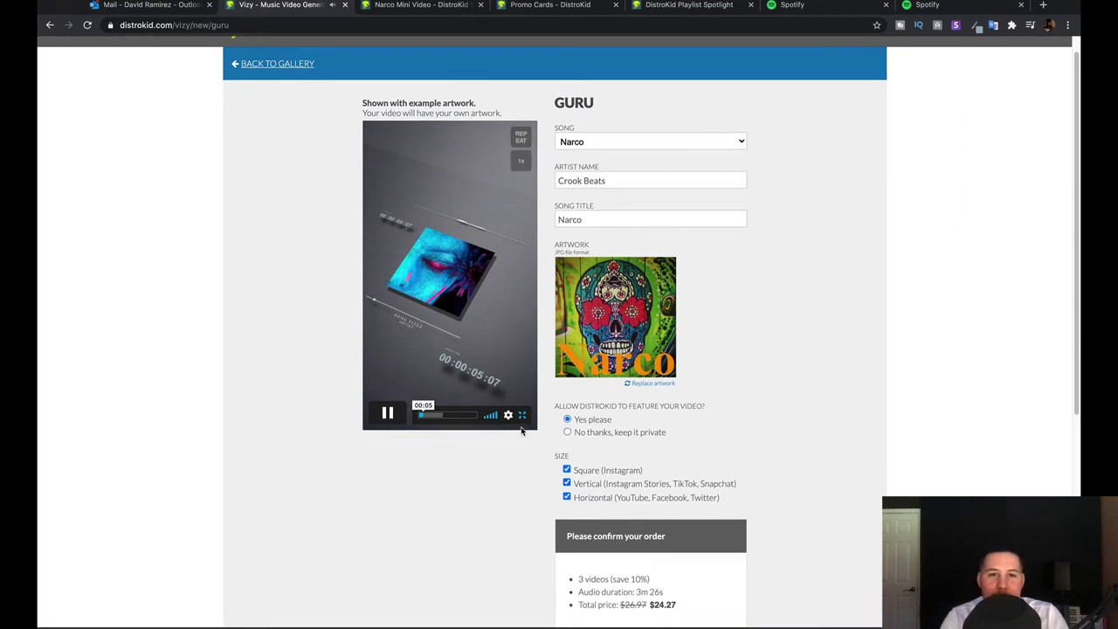
click(522, 416)
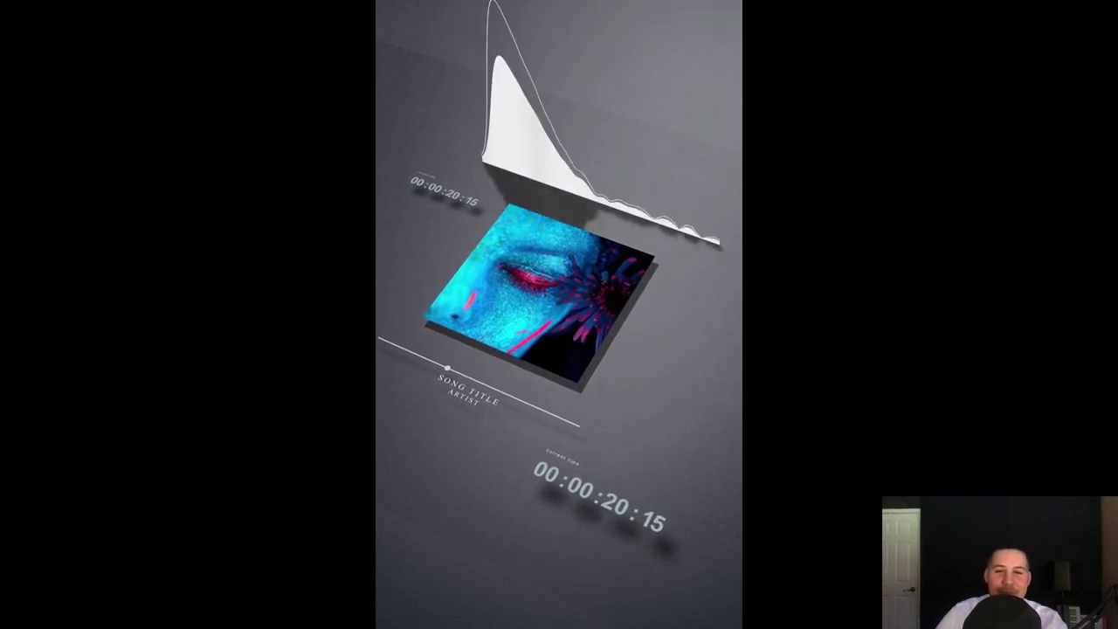
key(Escape)
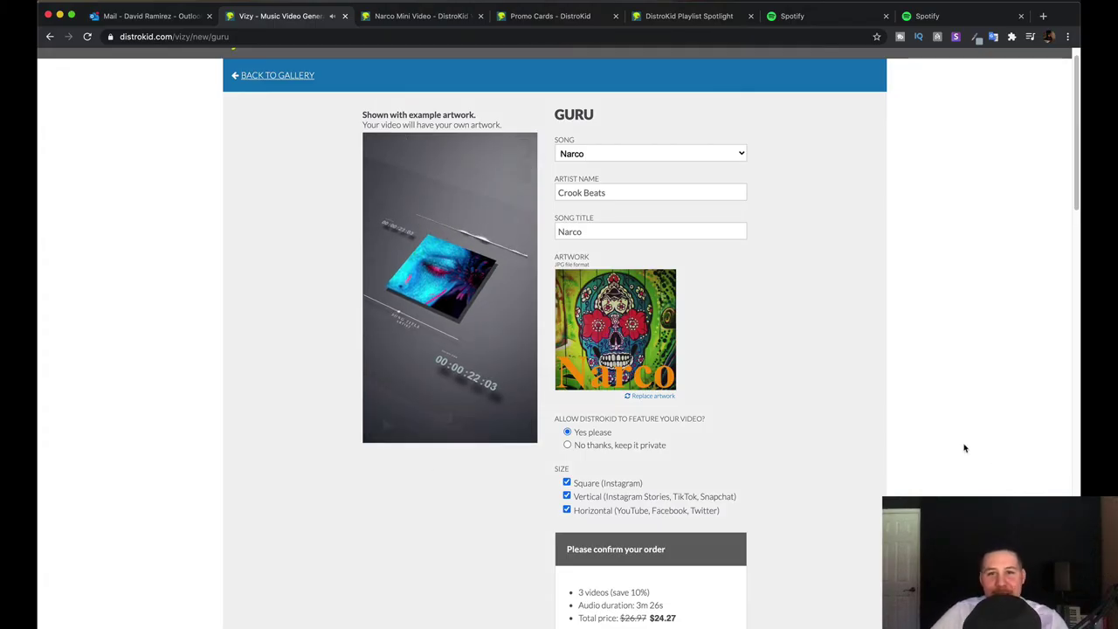
scroll(828, 414, down, 1)
scroll(828, 415, down, 1)
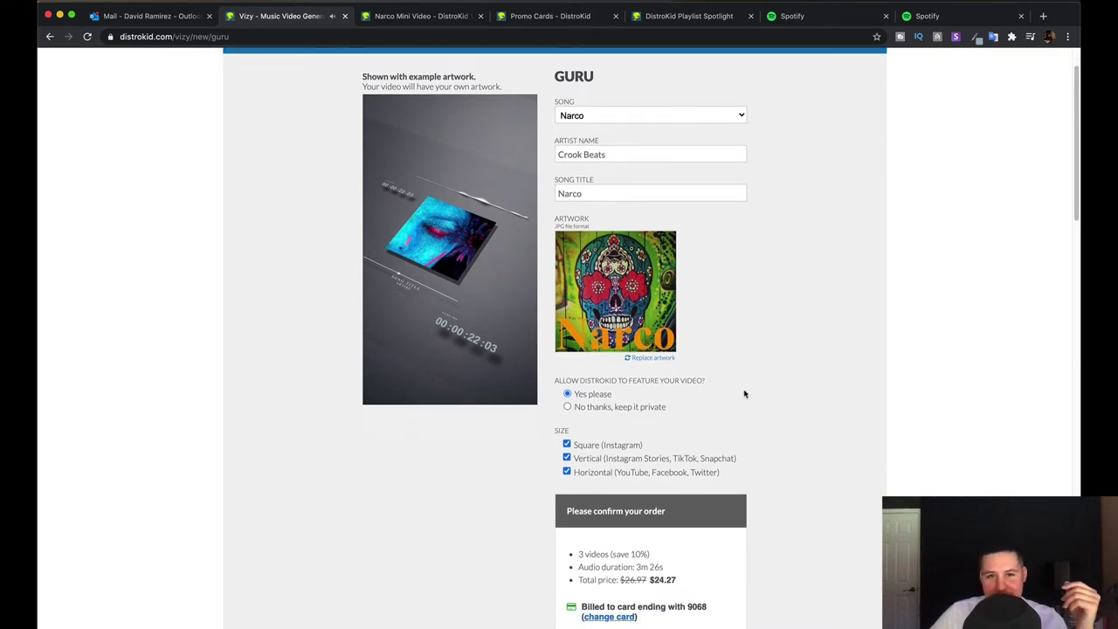
scroll(711, 407, up, 3)
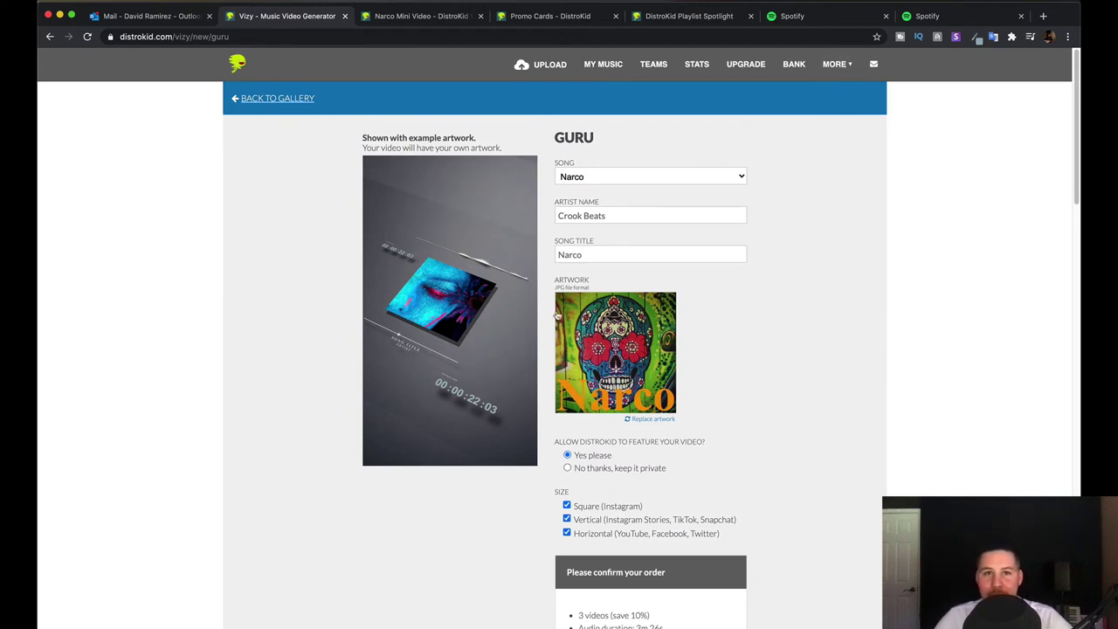
scroll(649, 442, down, 2)
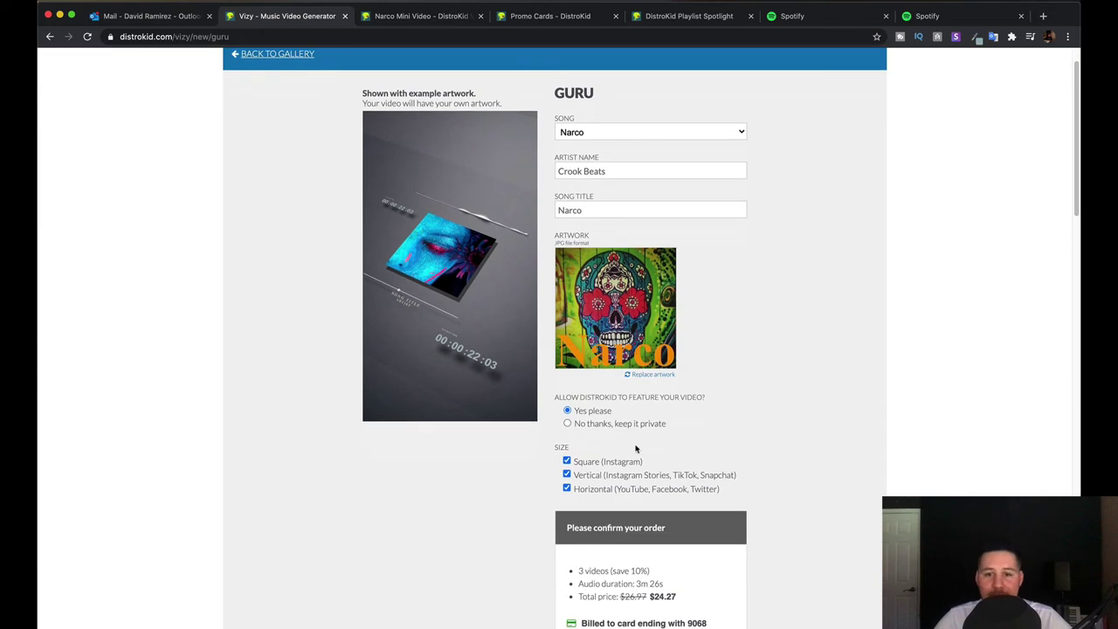
scroll(636, 448, up, 2)
scroll(616, 437, down, 1)
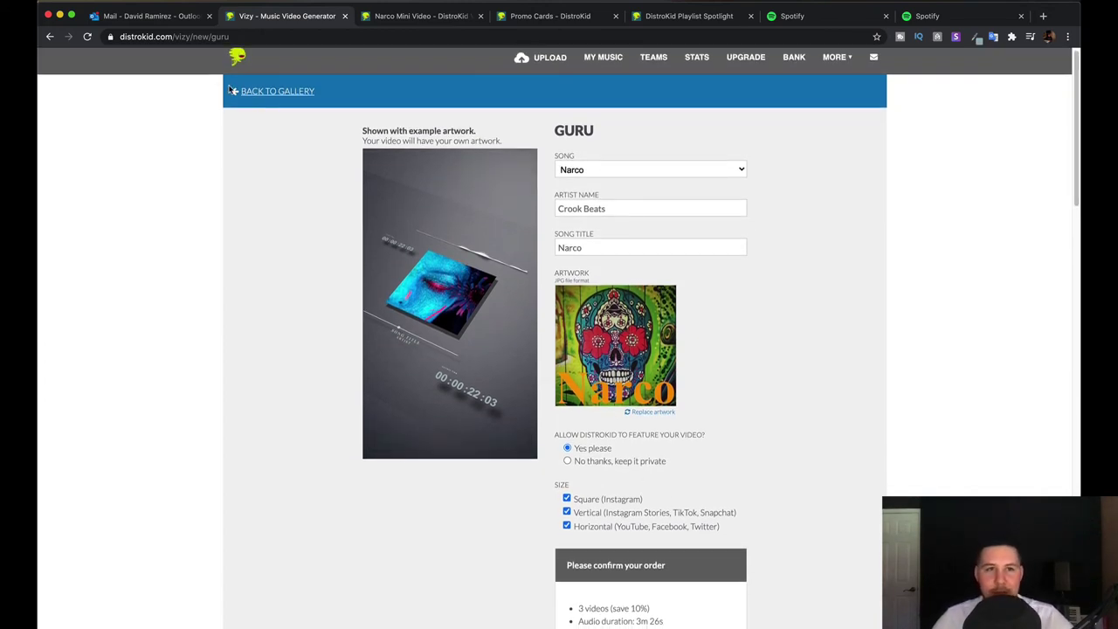
Return to the Vizy template gallery and scroll down through the templates
click(263, 93)
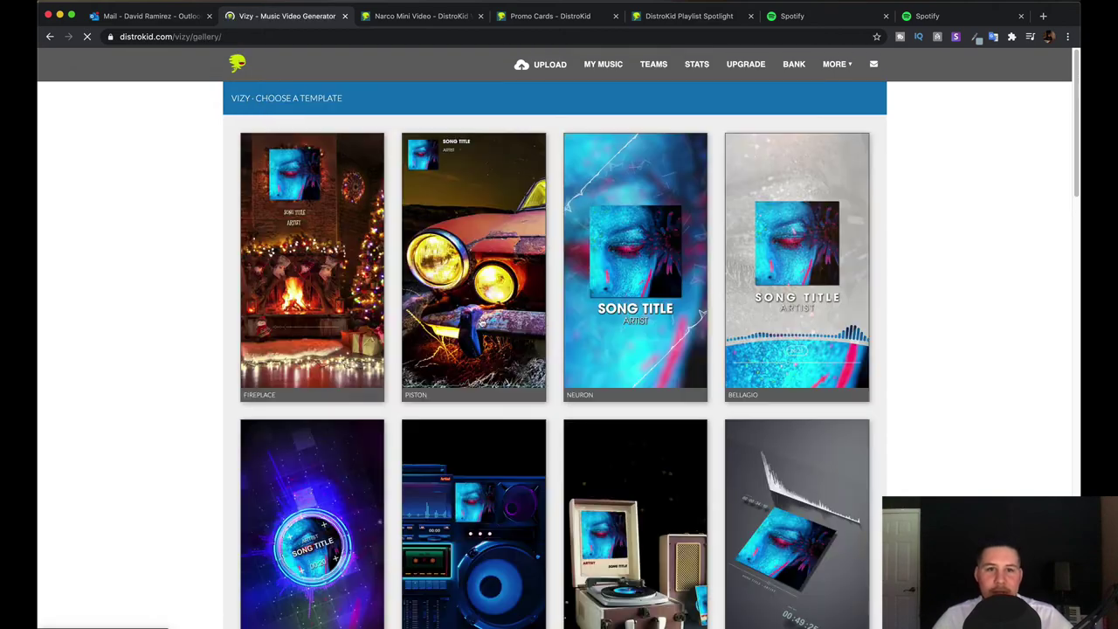
scroll(470, 297, down, 3)
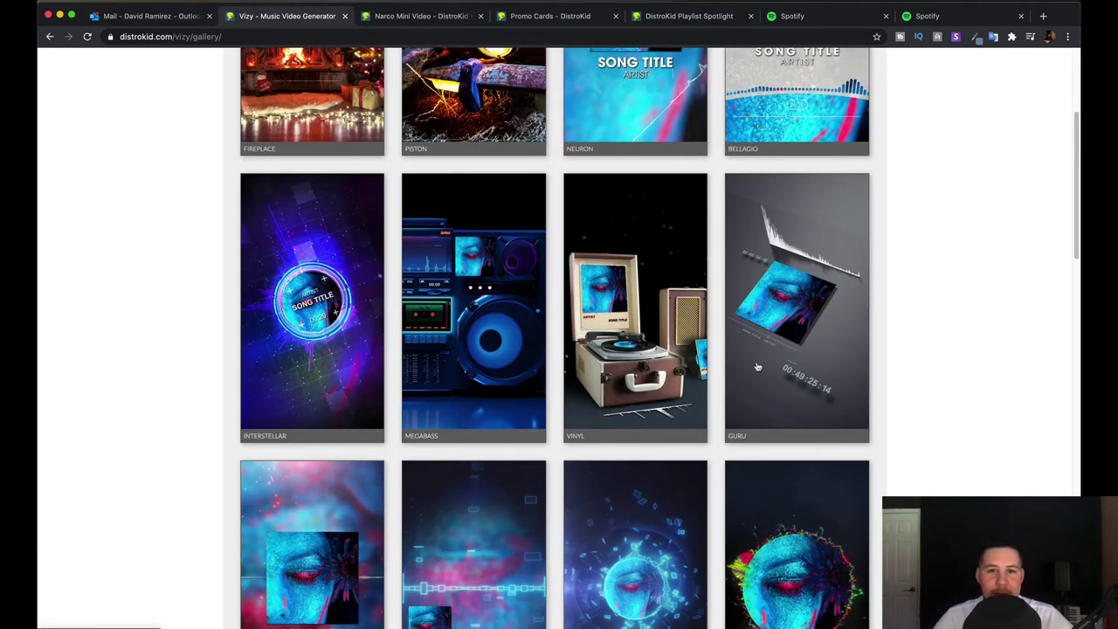
scroll(551, 336, down, 3)
scroll(550, 337, down, 5)
scroll(552, 345, down, 3)
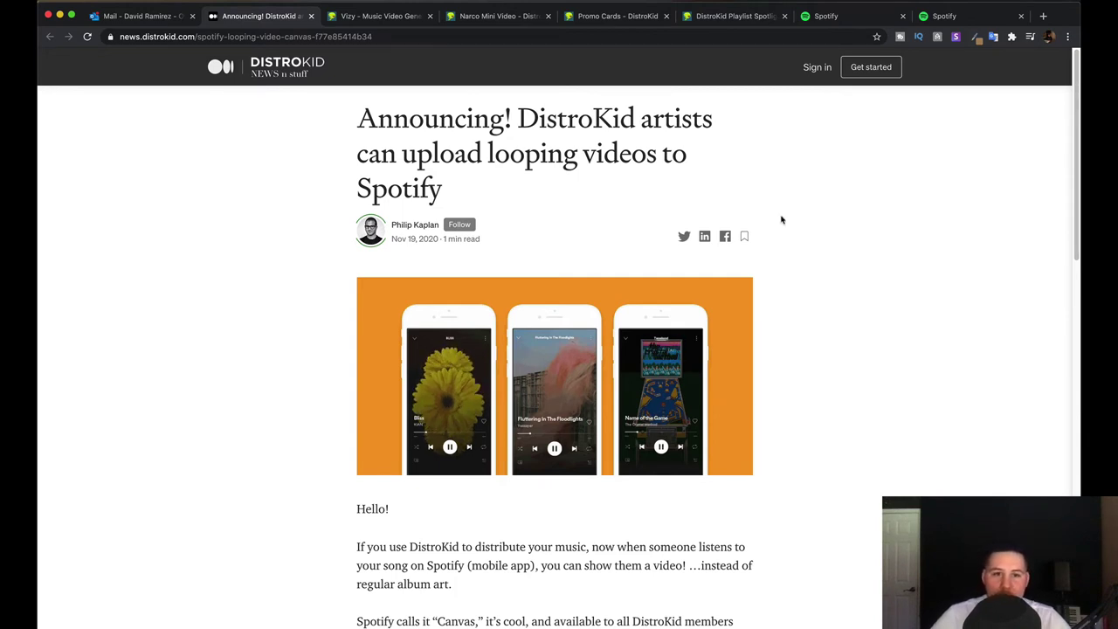
scroll(782, 220, down, 2)
scroll(833, 330, down, 1)
scroll(794, 324, down, 2)
scroll(783, 323, down, 2)
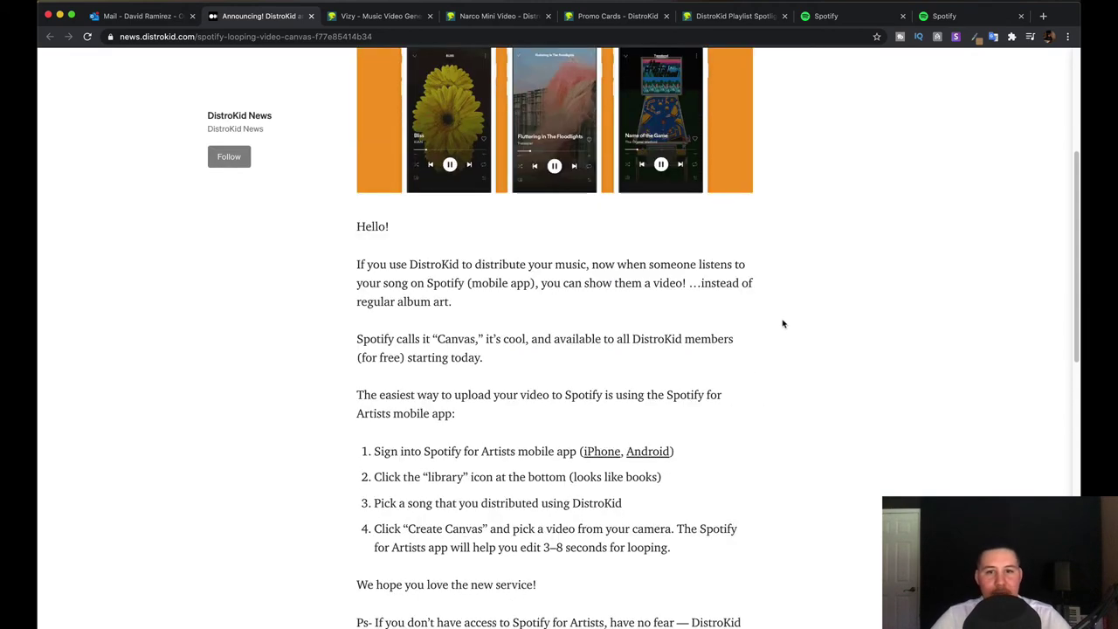
scroll(724, 332, down, 1)
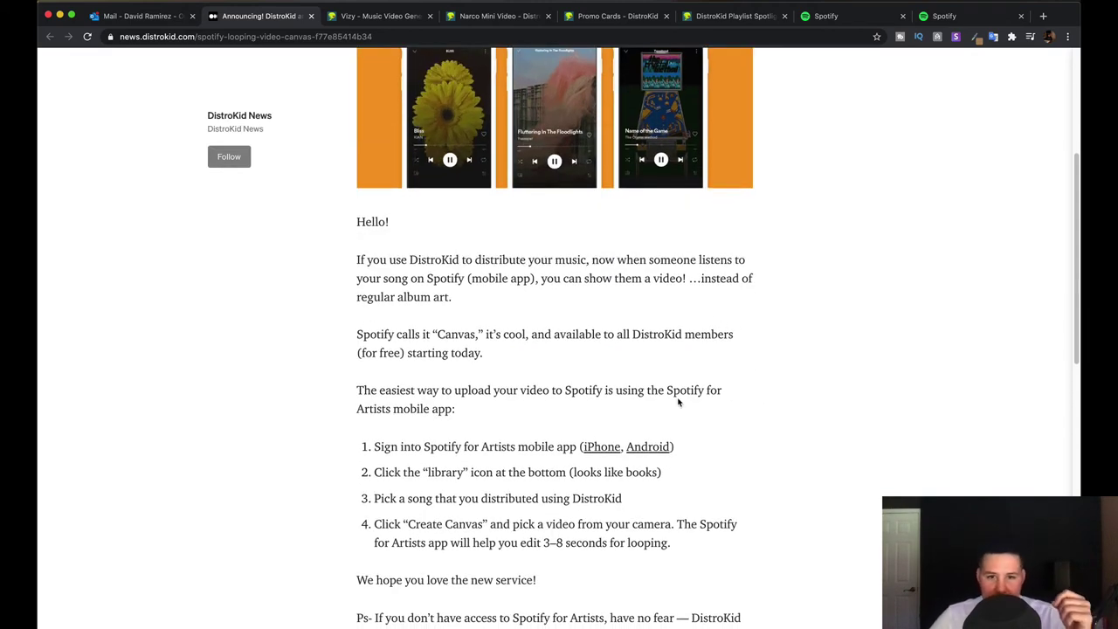
scroll(664, 397, up, 3)
scroll(667, 328, up, 1)
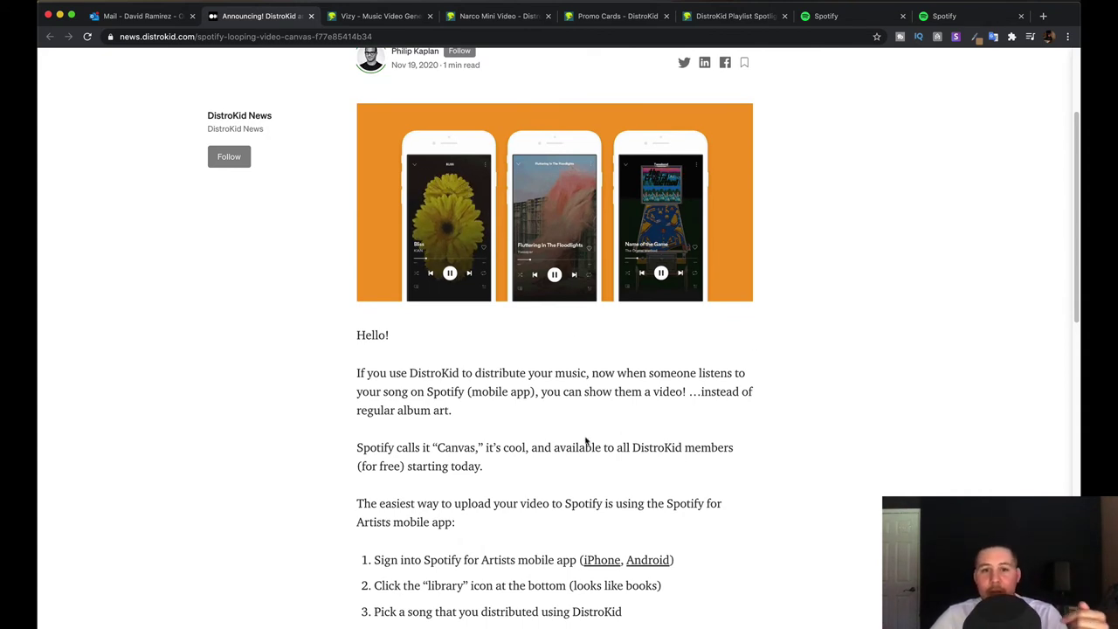
scroll(664, 299, down, 2)
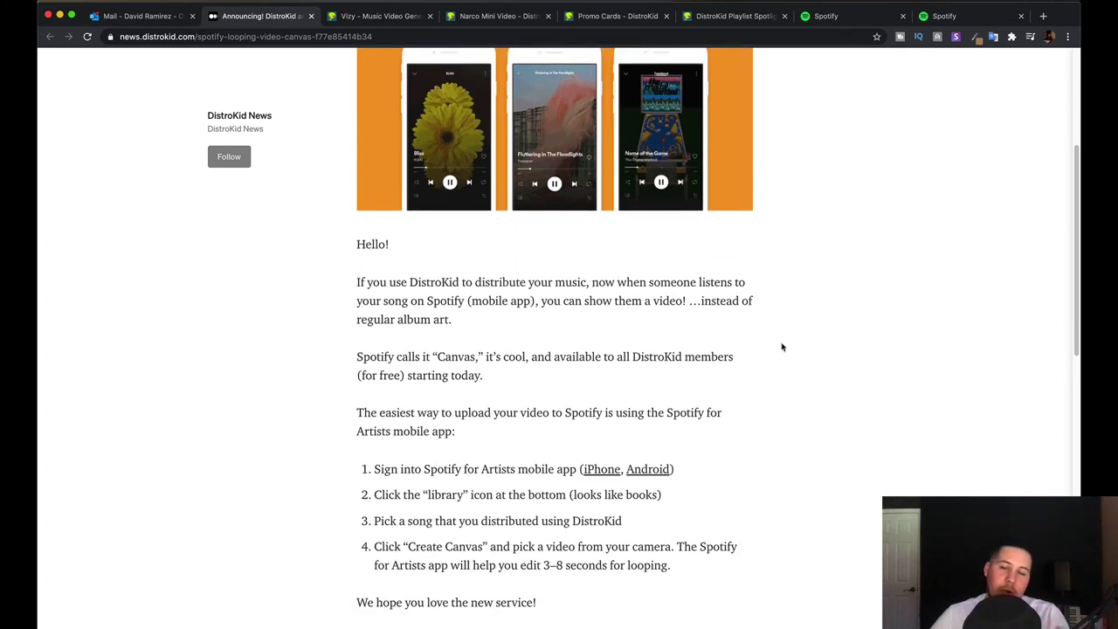
scroll(782, 358, down, 3)
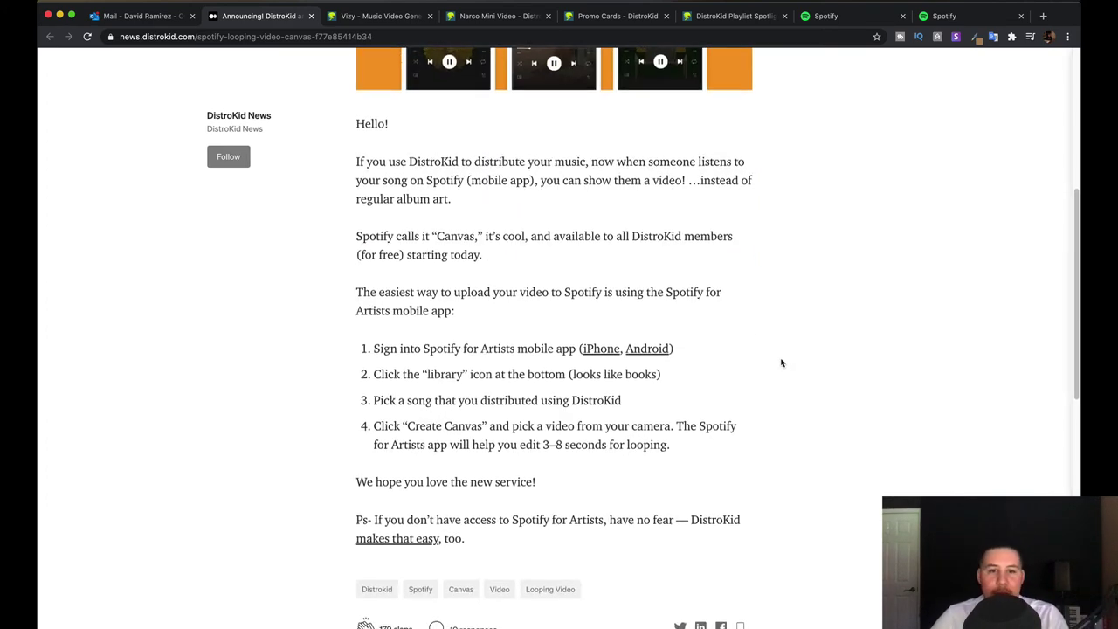
scroll(777, 365, up, 1)
scroll(770, 369, up, 1)
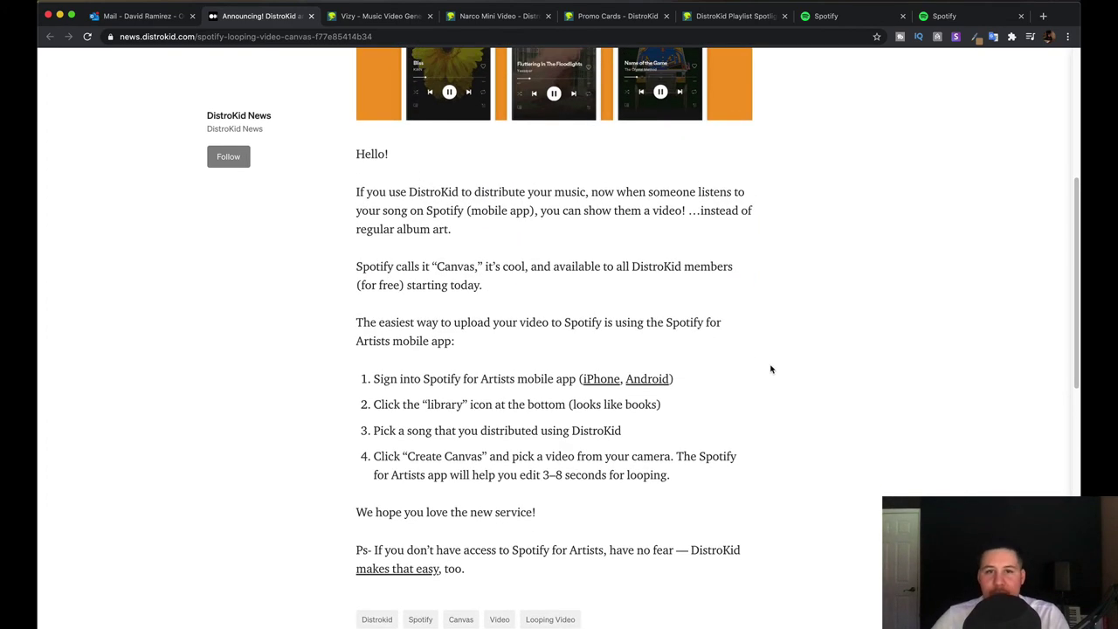
scroll(769, 367, up, 1)
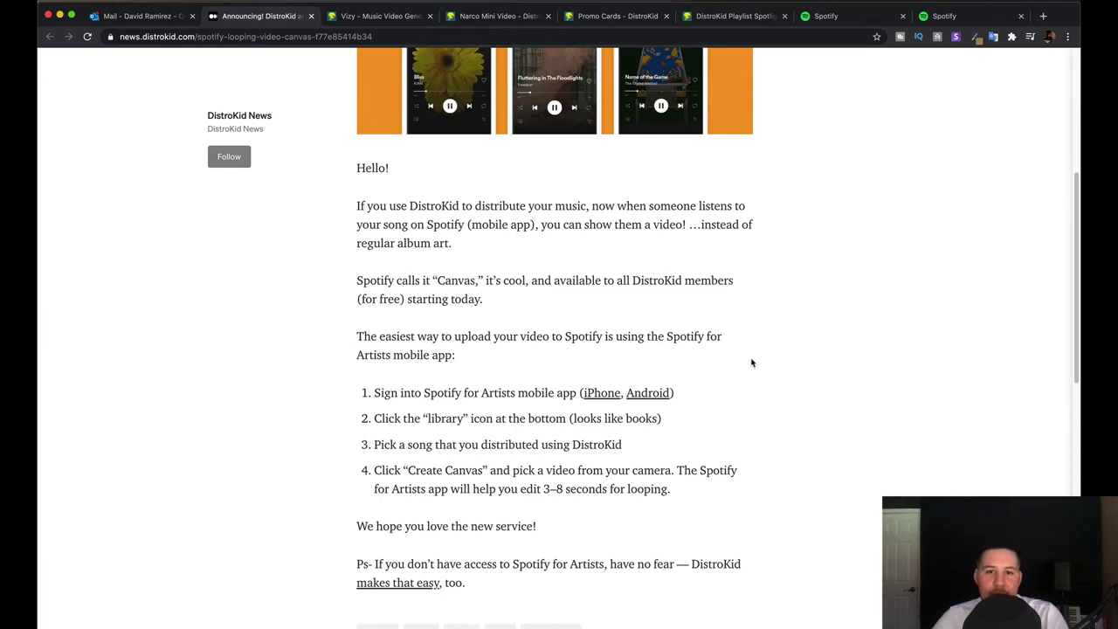
scroll(748, 350, up, 6)
scroll(749, 312, up, 2)
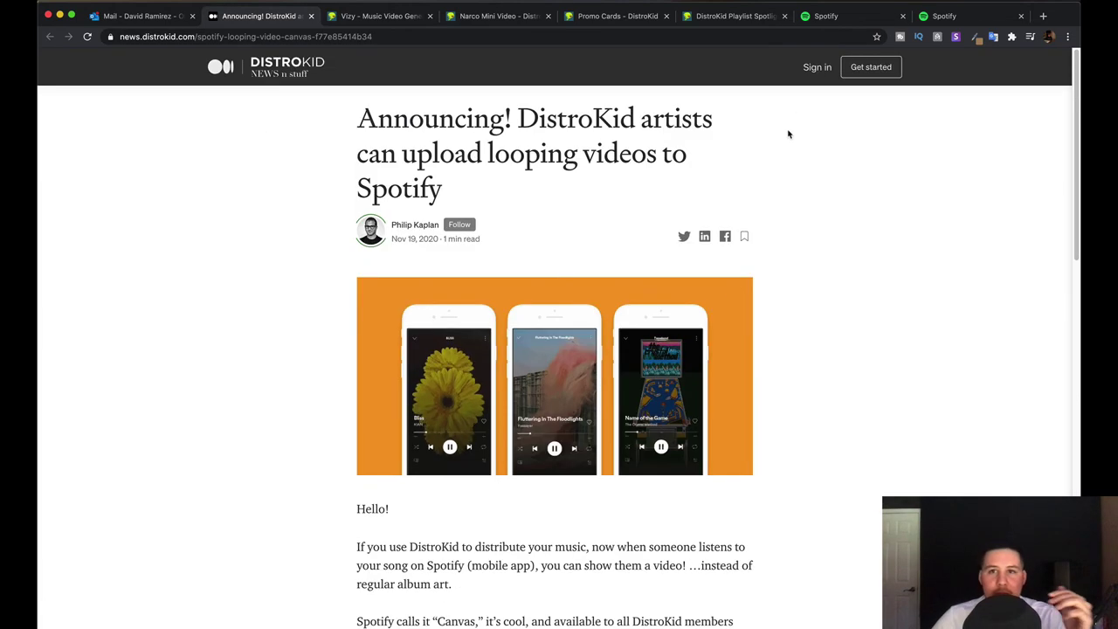
Choose Crook Beats from the Spotify for Artists artist dropdown on the Stats page
key(ctrl+Tab)
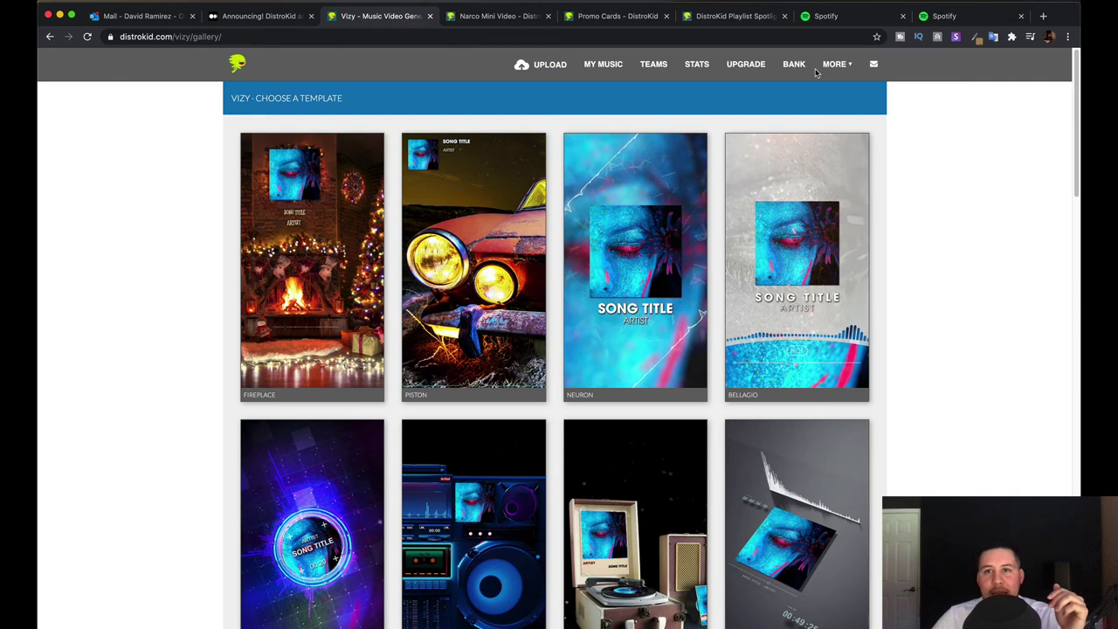
scroll(839, 219, down, 5)
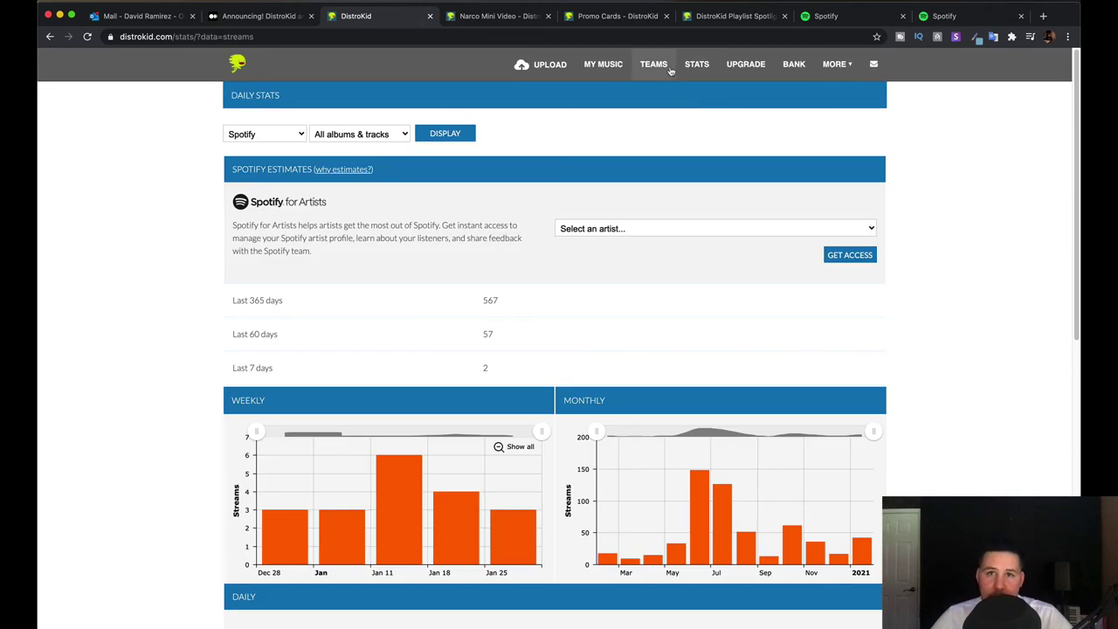
click(655, 229)
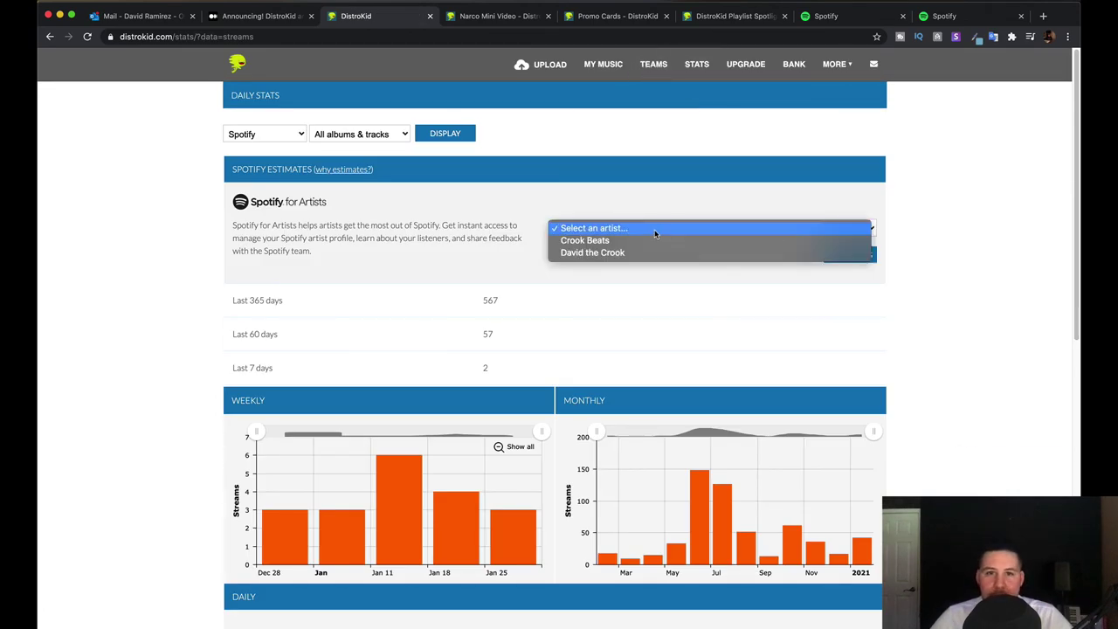
click(643, 239)
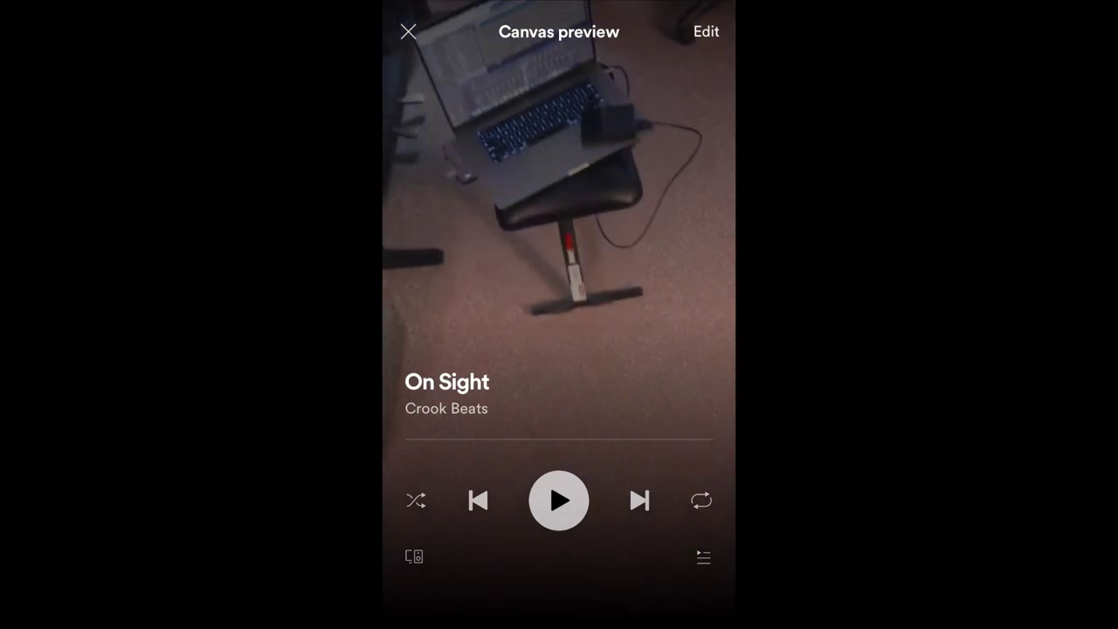
Raise the On Sight Canvas preview volume, then open the song Growing's page
key(XF86AudioRaiseVolume)
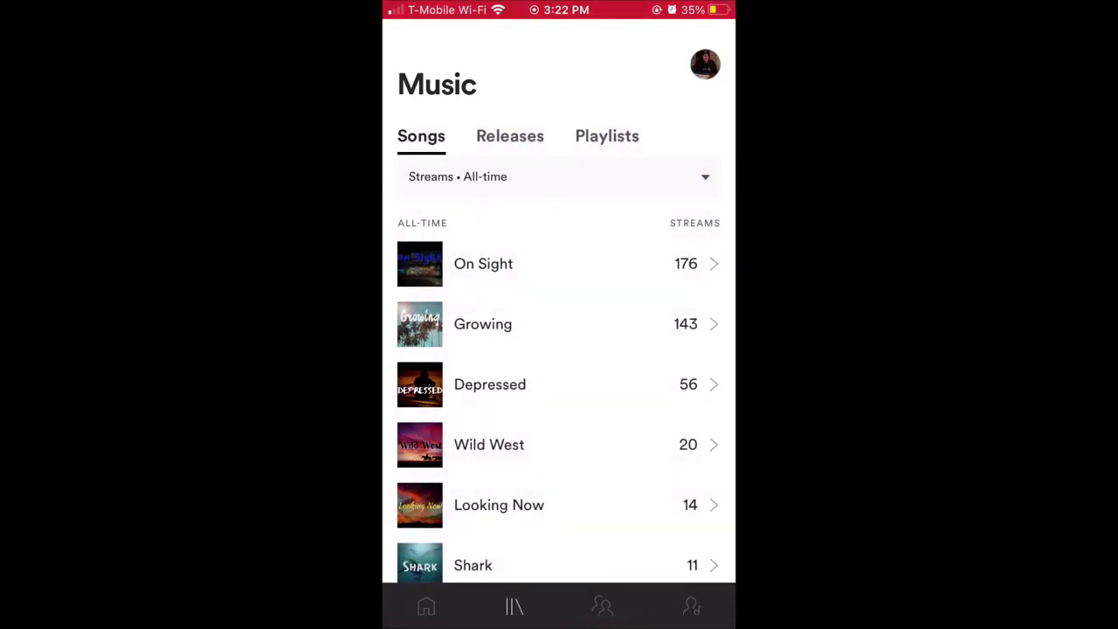
click(483, 324)
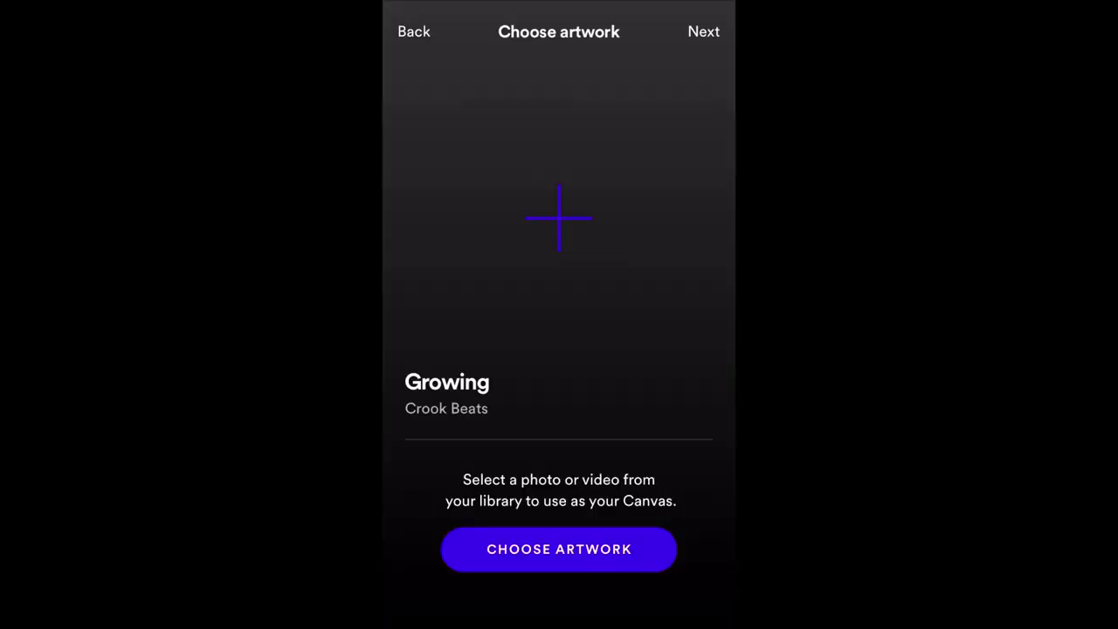
Post a library studio video as Growing's Canvas and share it to Instagram Stories
click(559, 548)
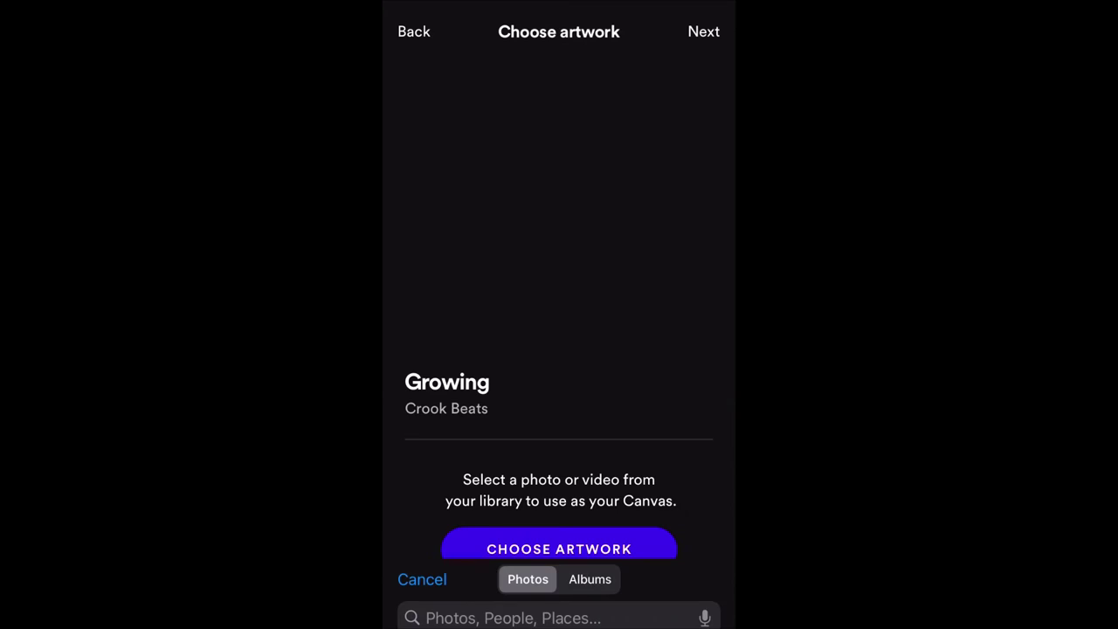
click(673, 262)
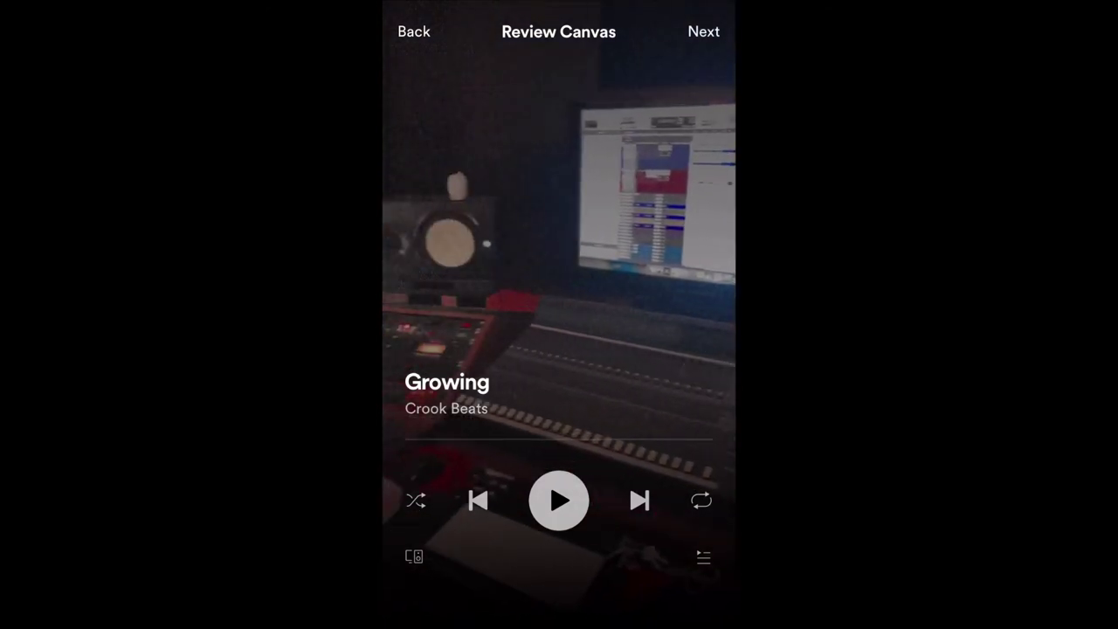
click(703, 32)
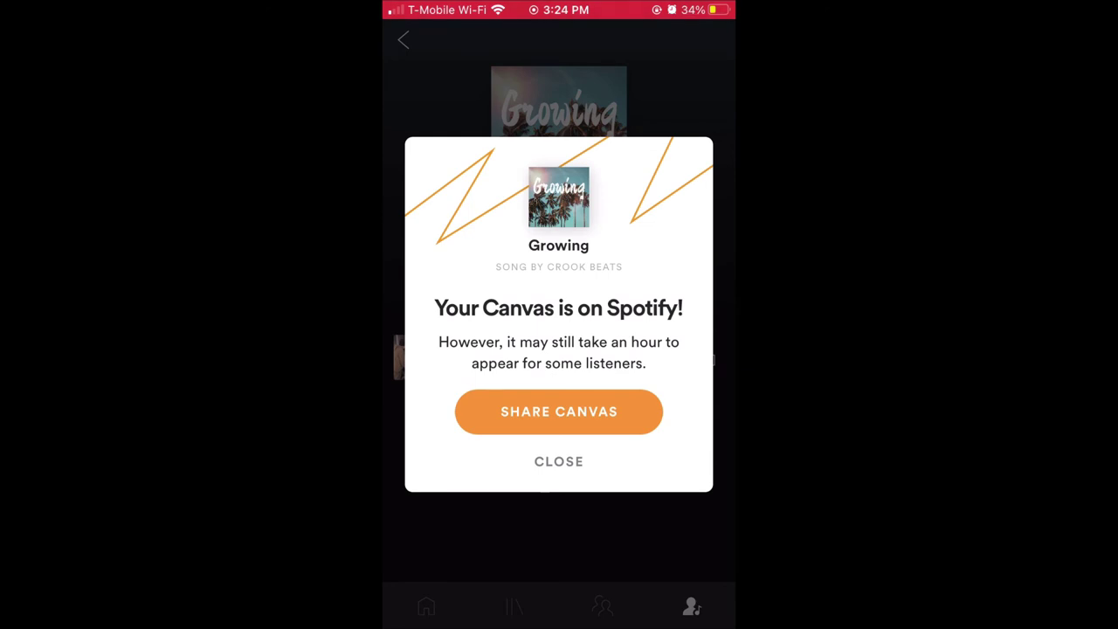
click(558, 412)
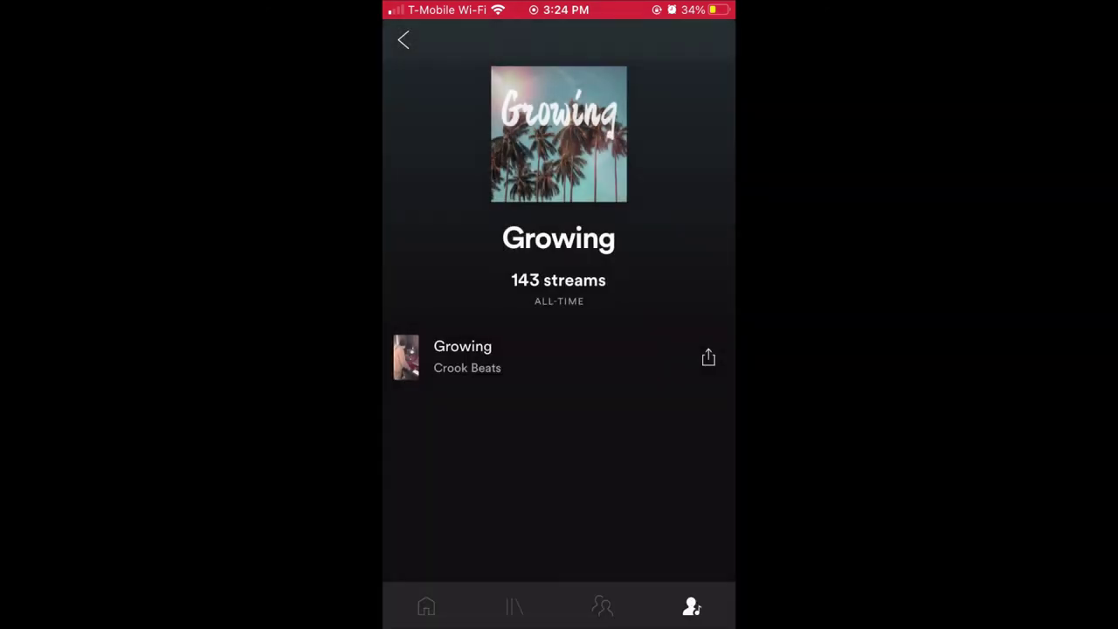
click(487, 553)
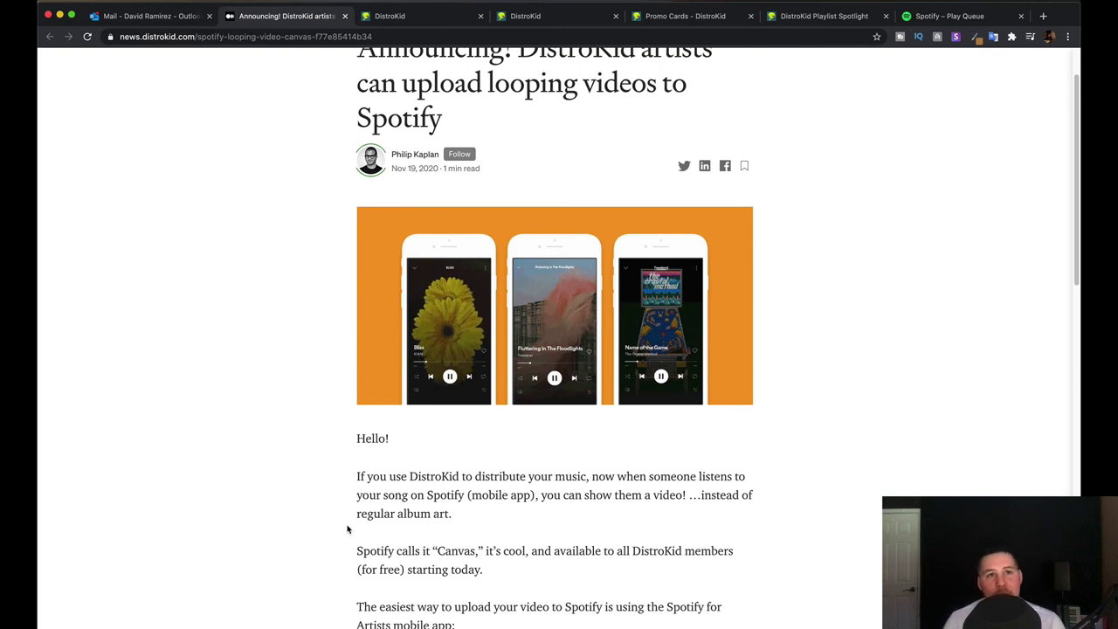
Switch to the DistroKid dashboard tab listing Lyrics, Mini Videos and Promo Cards
key(ctrl+Tab)
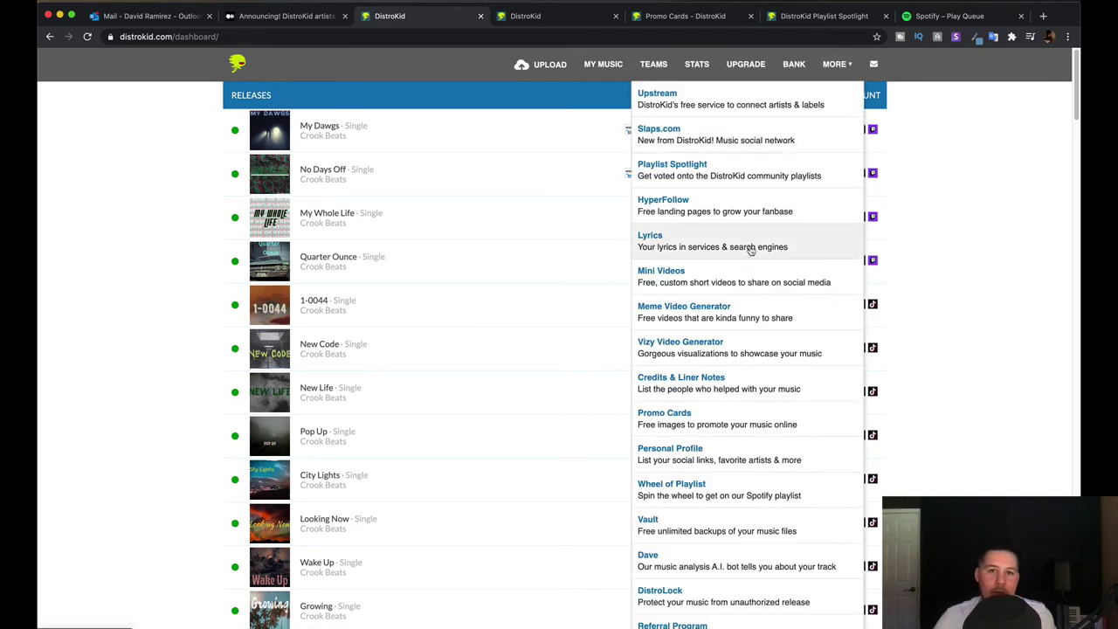
mouse_move(836, 64)
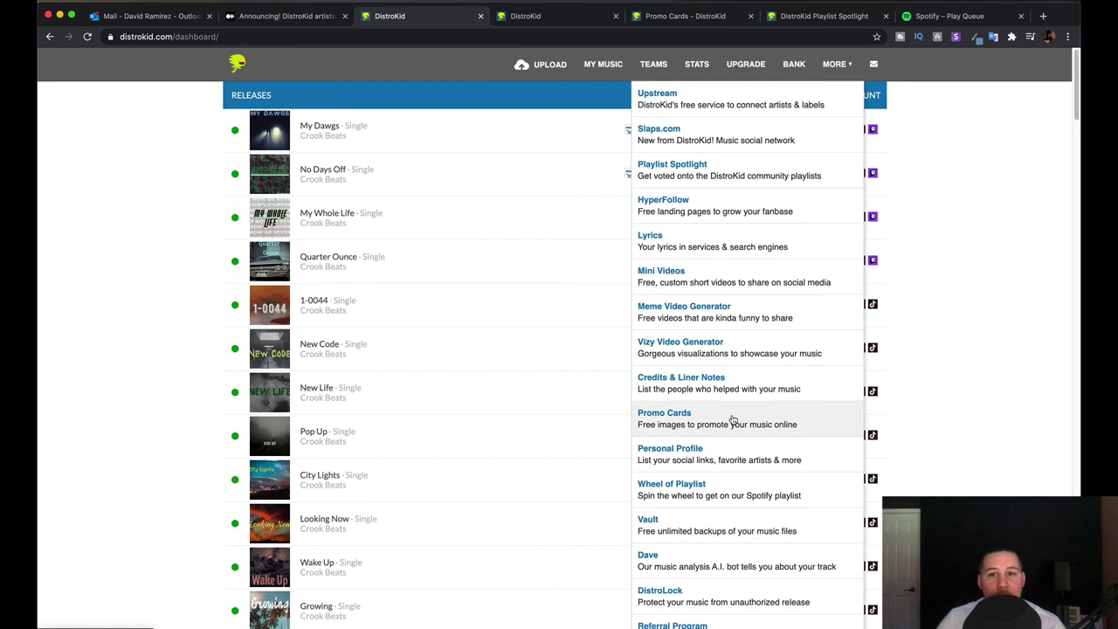
Scroll the dashboard and close the list of extra DistroKid promotion tools
scroll(735, 499, down, 1)
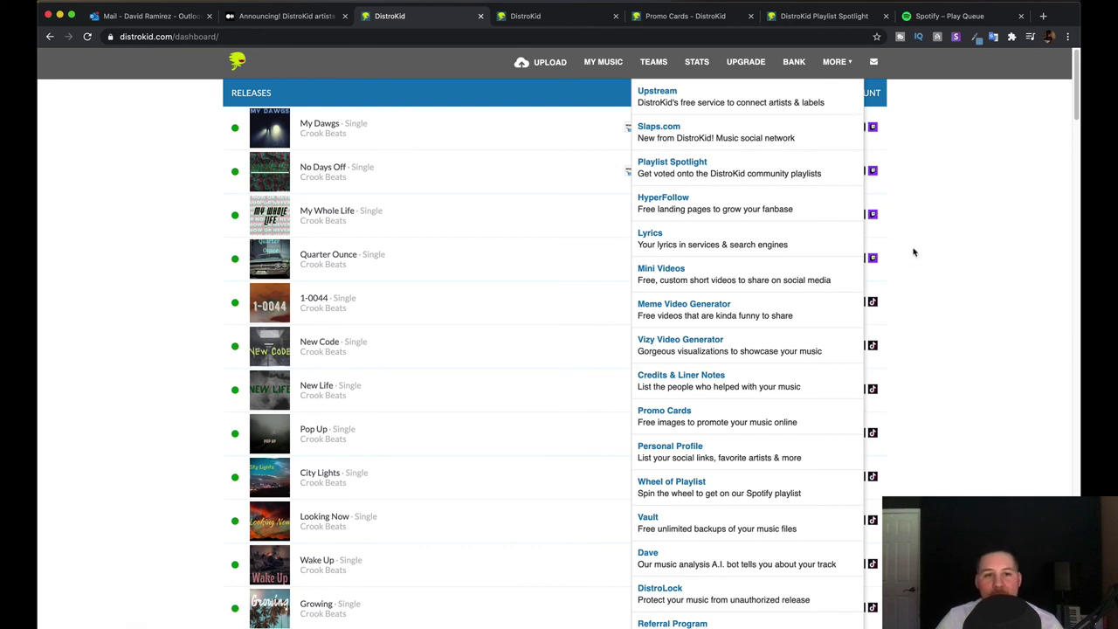
click(935, 203)
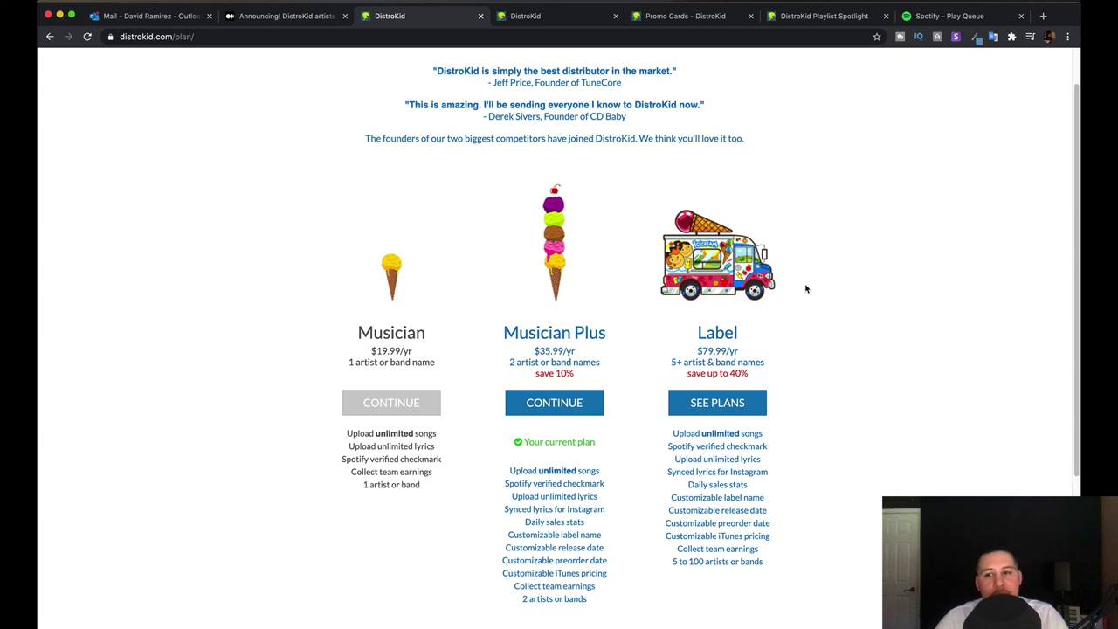
scroll(884, 212, up, 1)
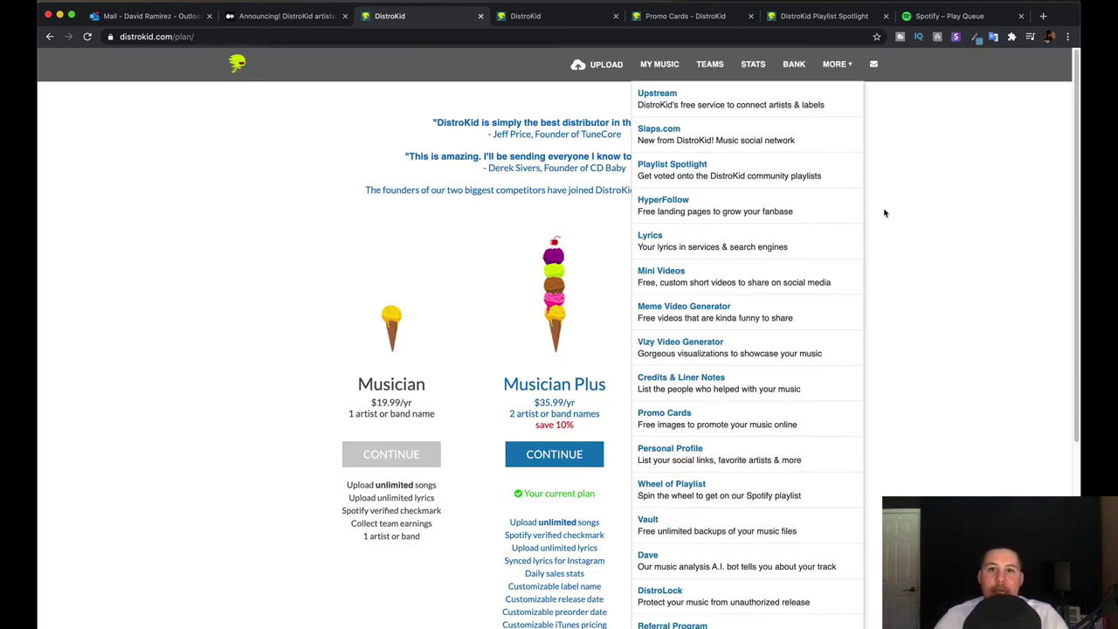
scroll(884, 212, down, 1)
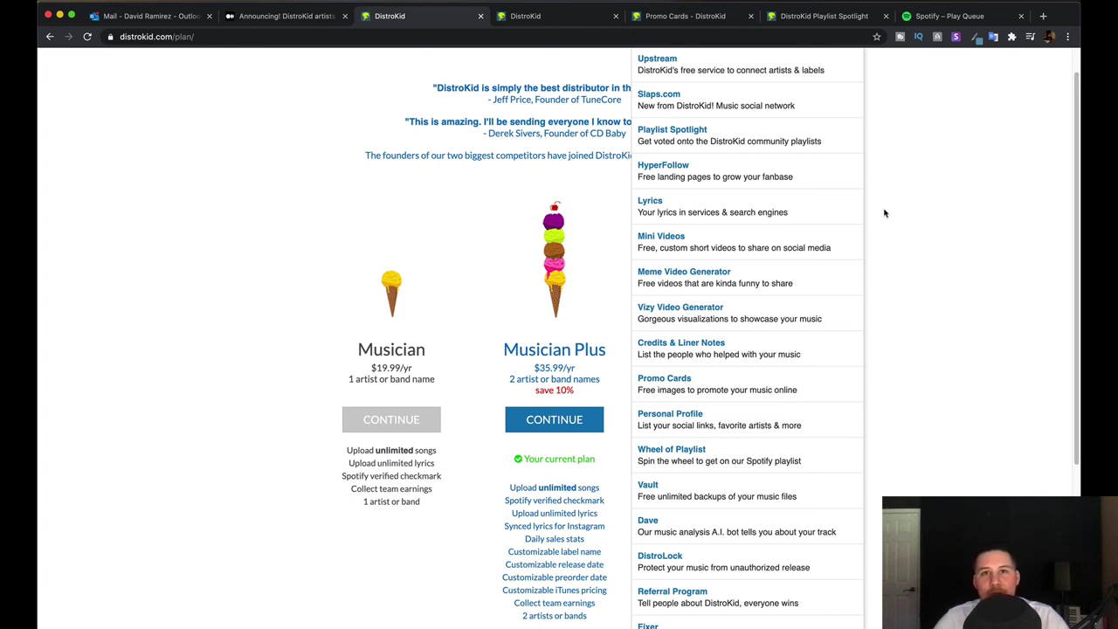
scroll(871, 249, up, 2)
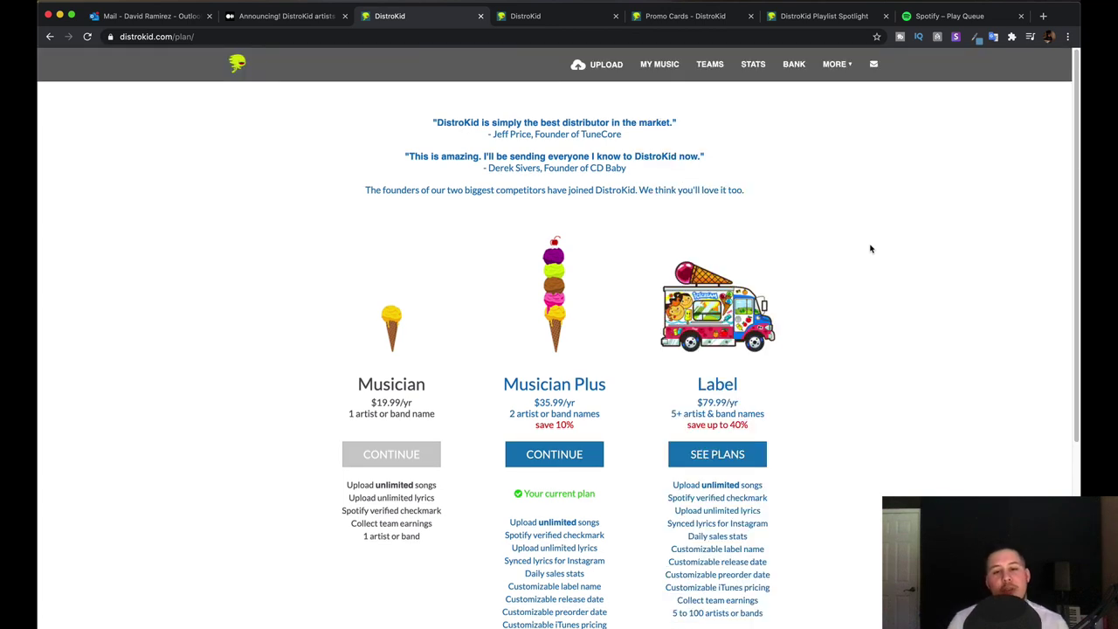